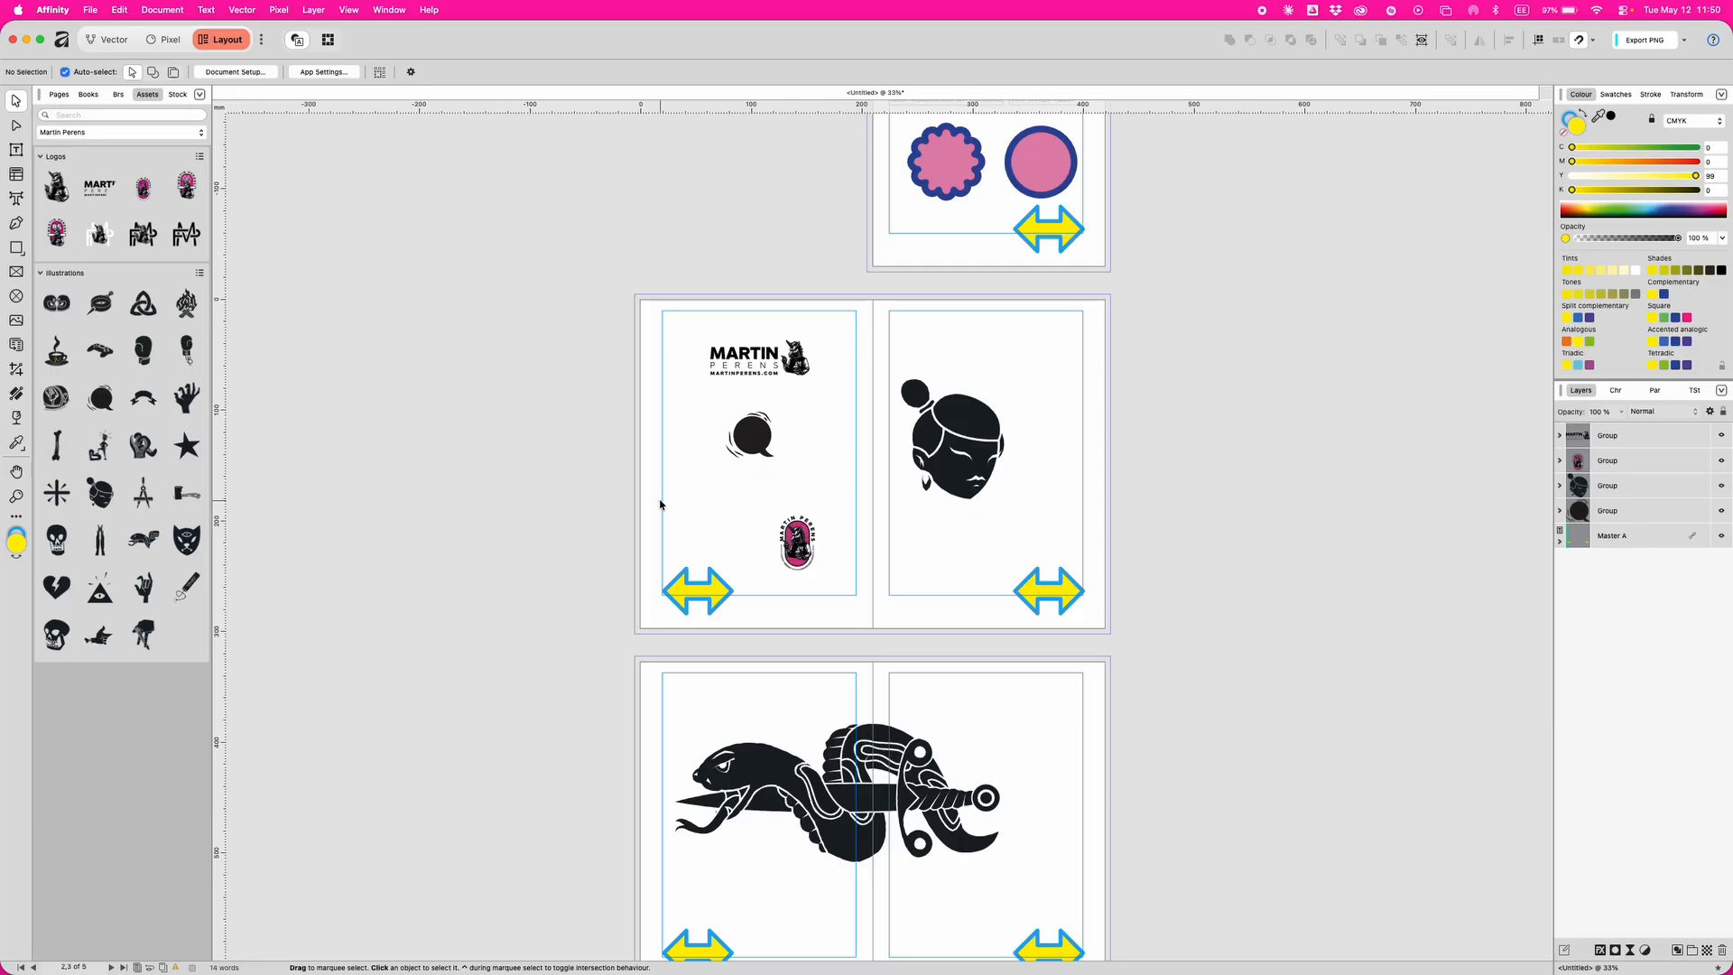
Review the package's fonts, images and linked text files, and save the document as a package with fonts to the Desktop folder.
scroll(686, 452, "up", 5)
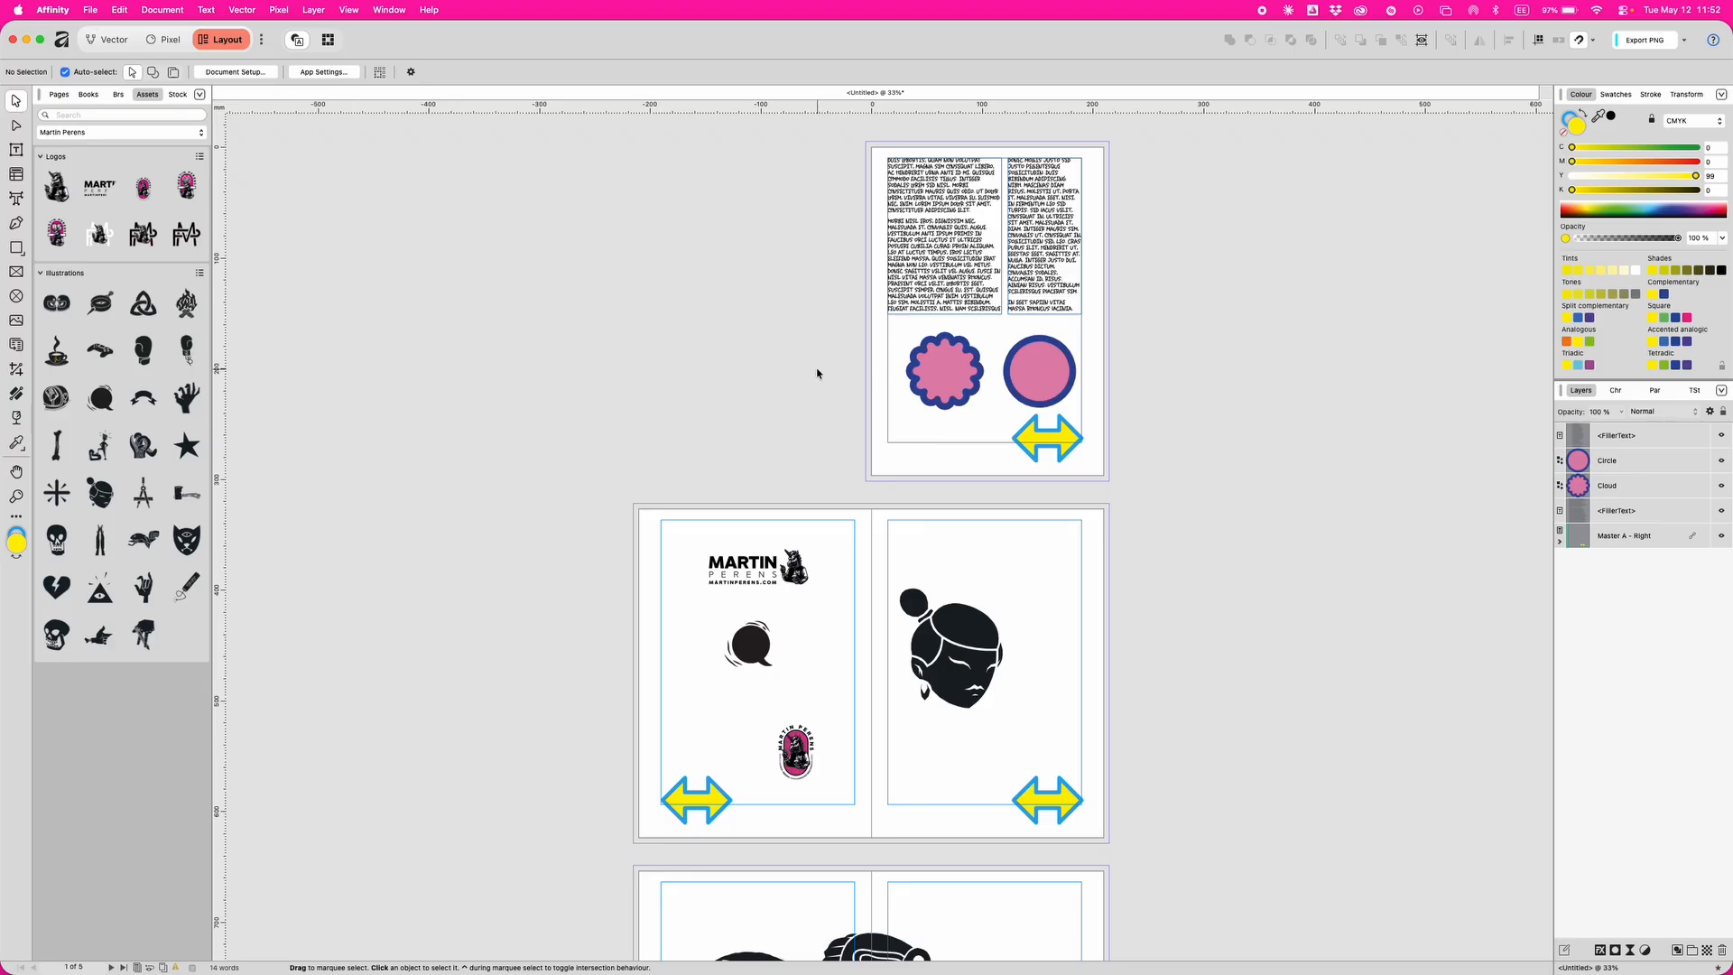
left_click(90, 10)
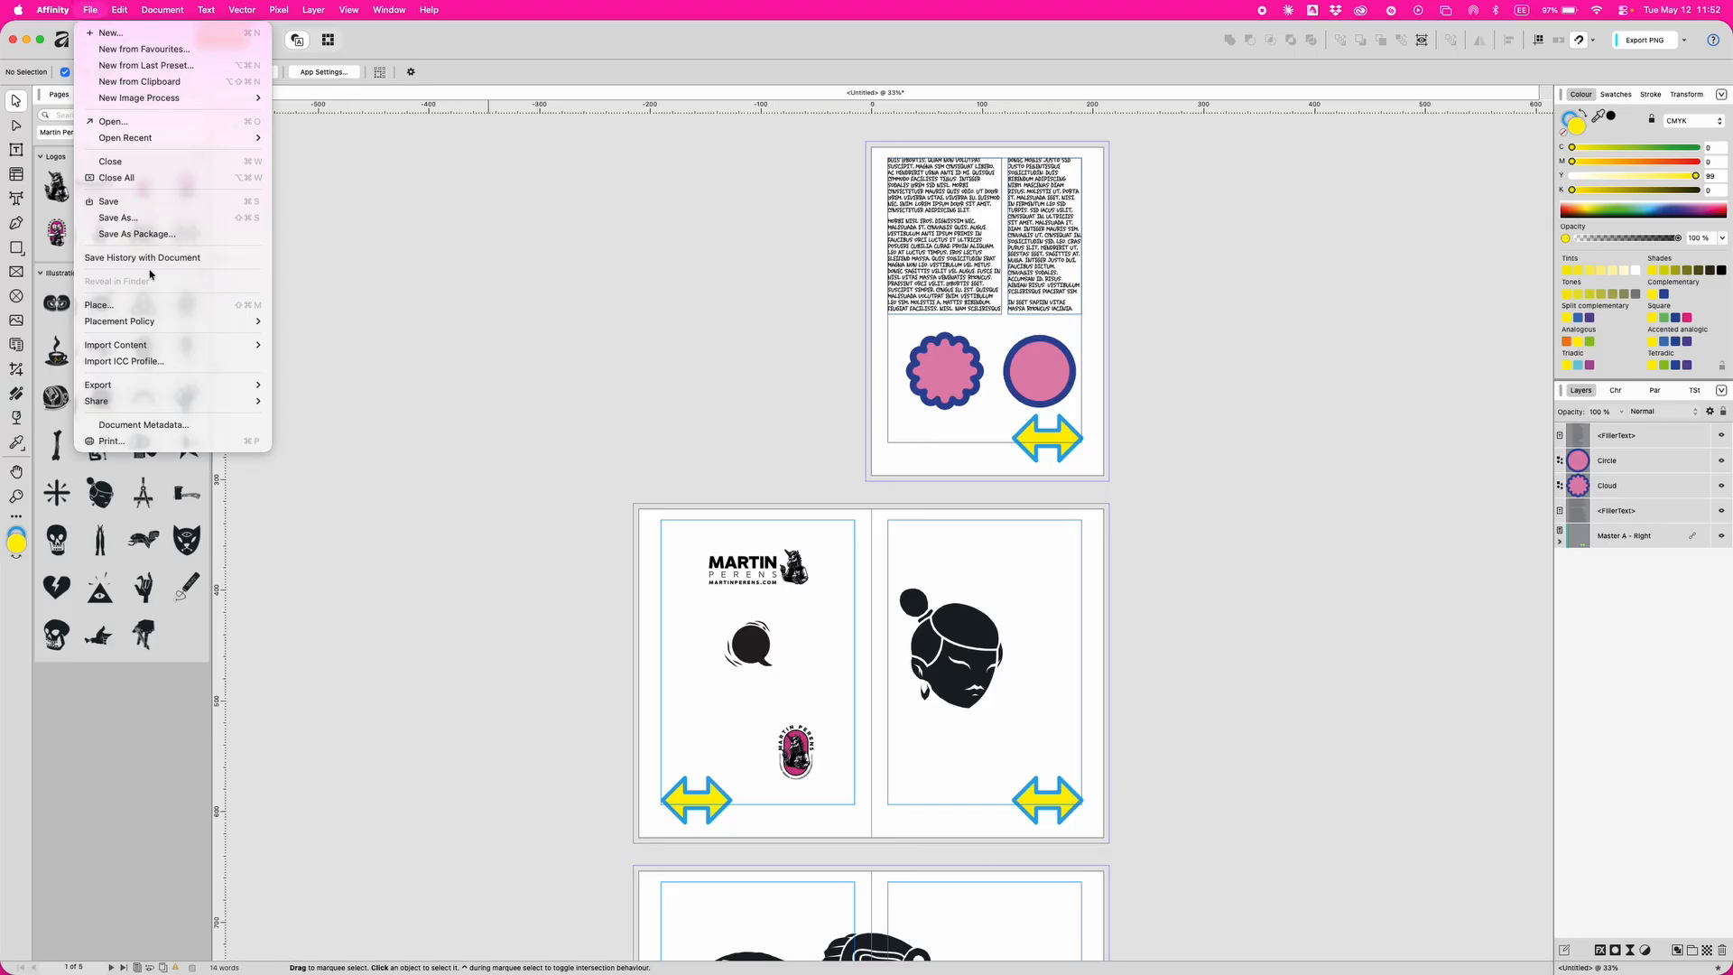
left_click(150, 236)
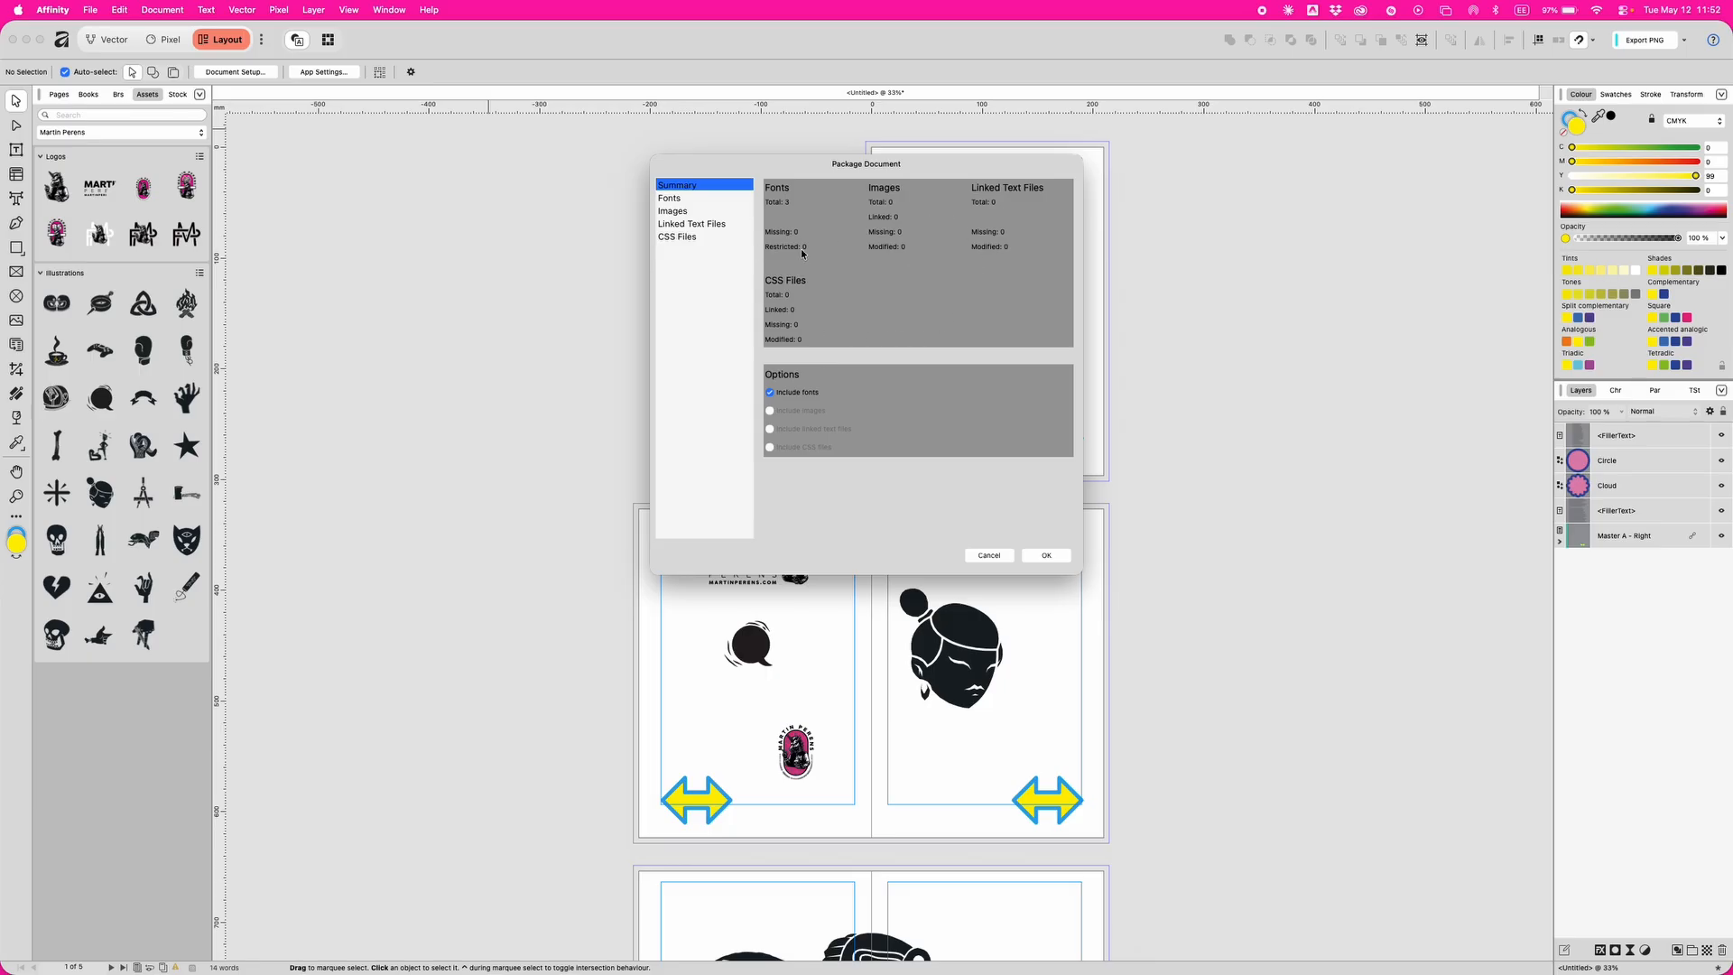
left_click(690, 199)
left_click(691, 212)
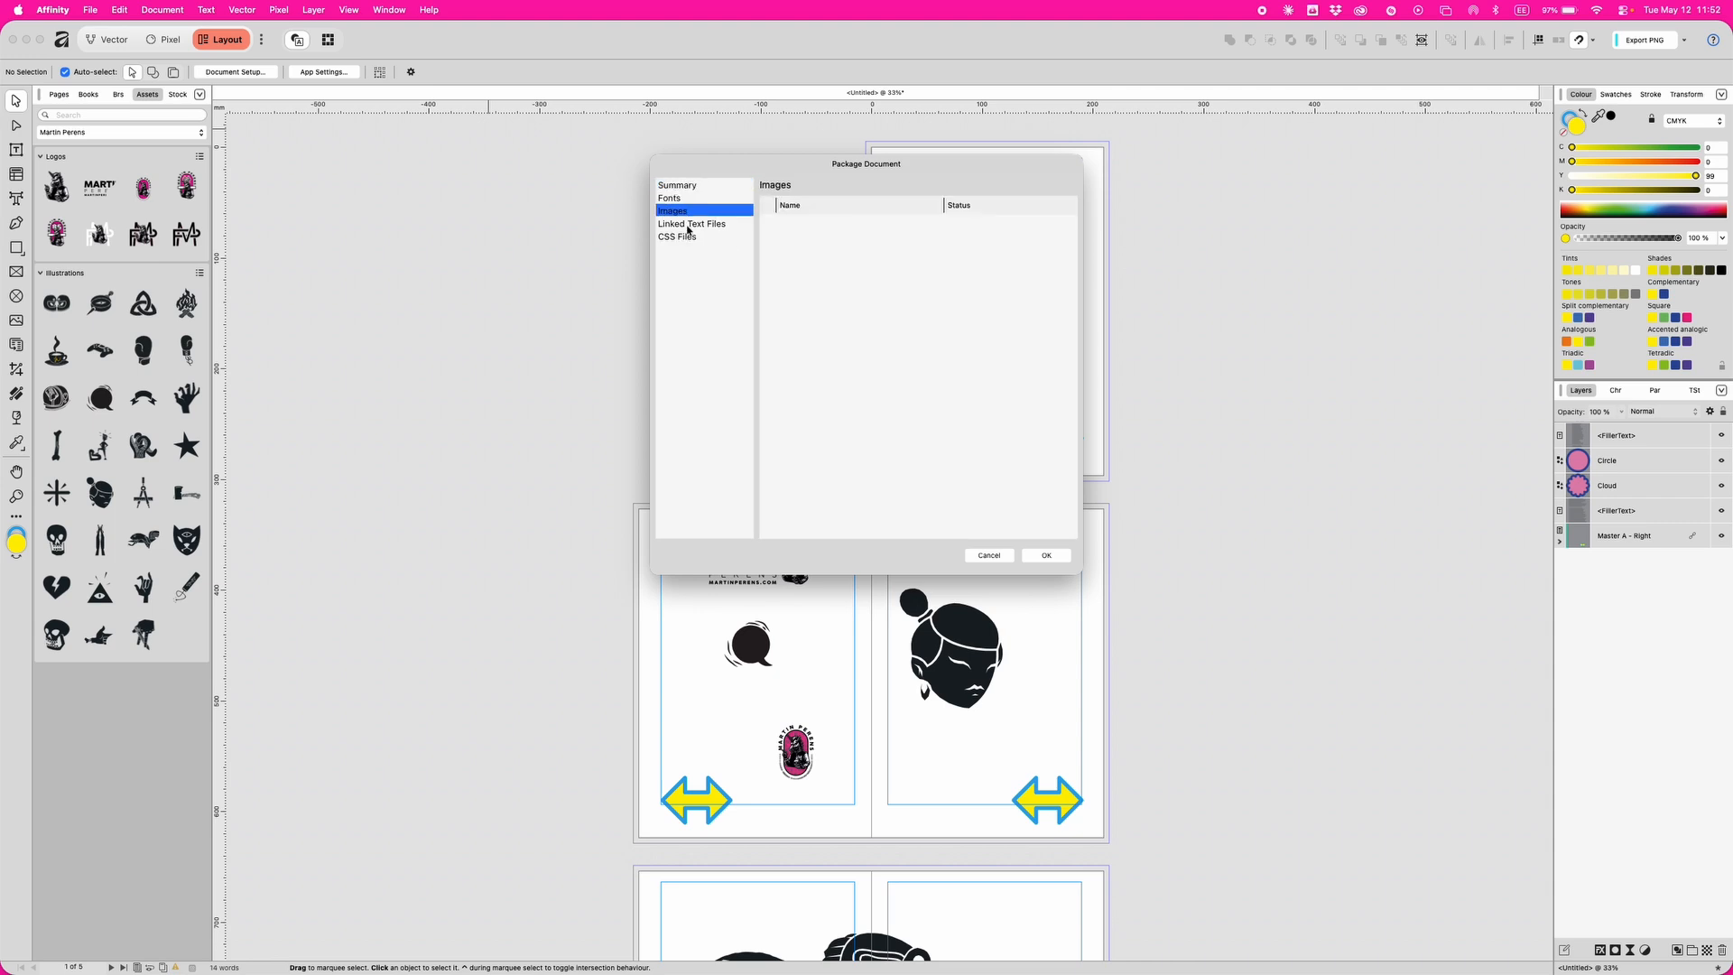
left_click(688, 224)
left_click(677, 185)
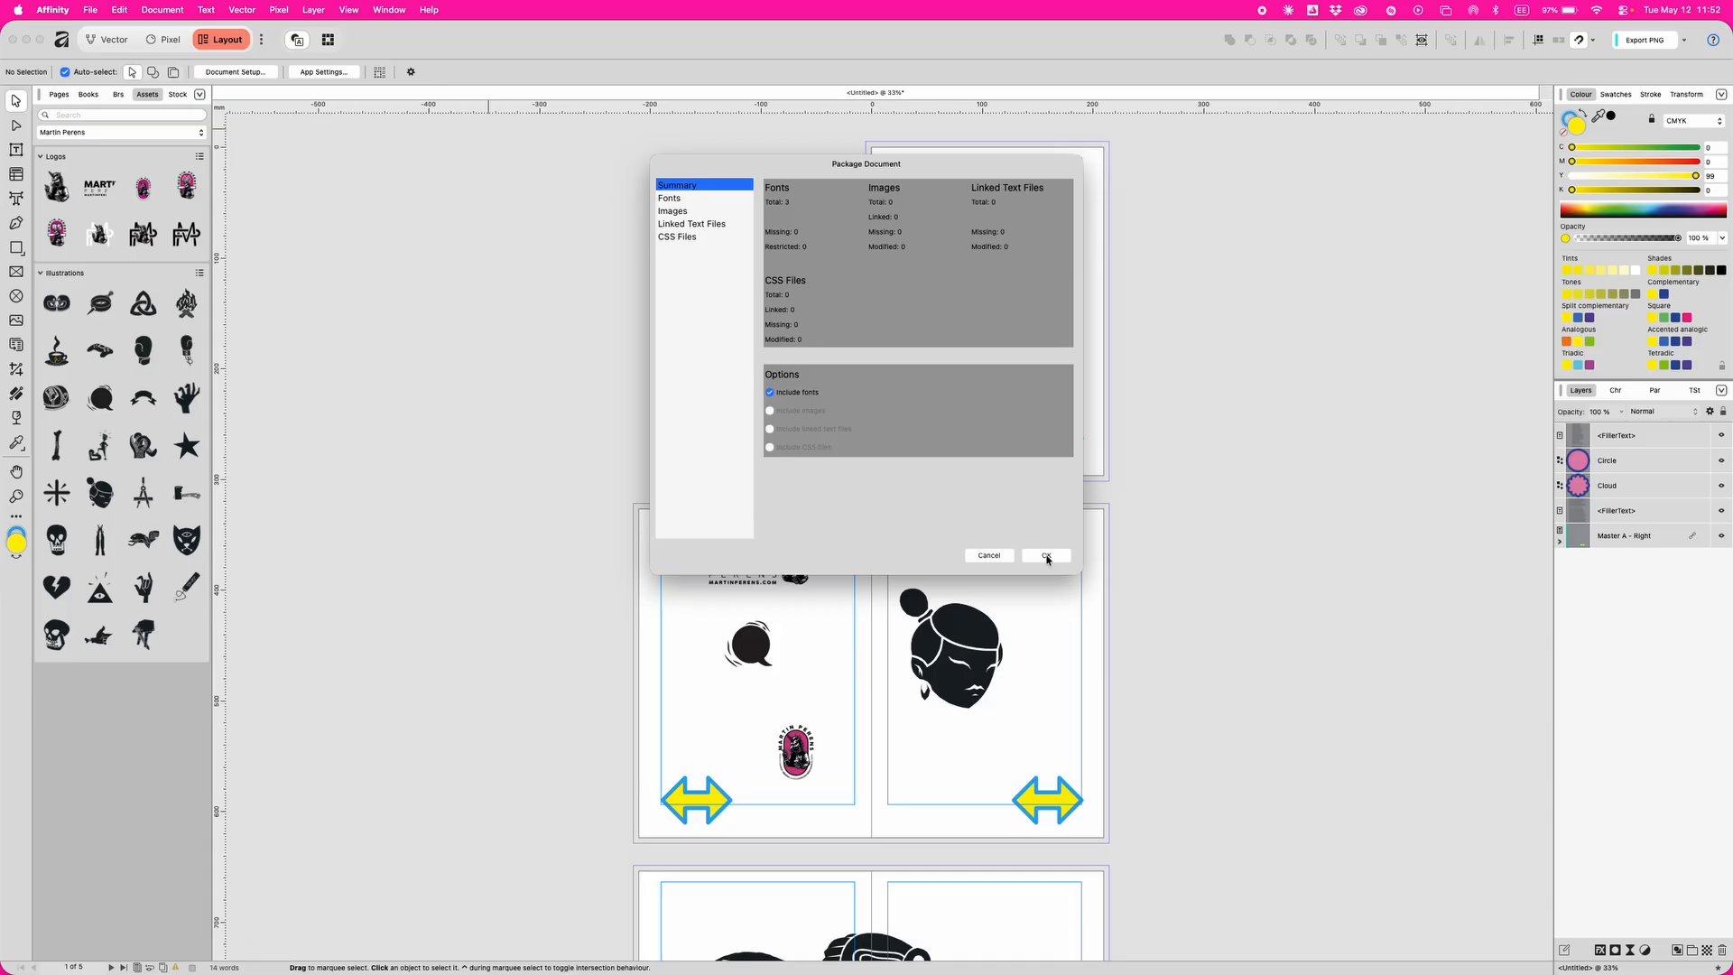
left_click(1046, 556)
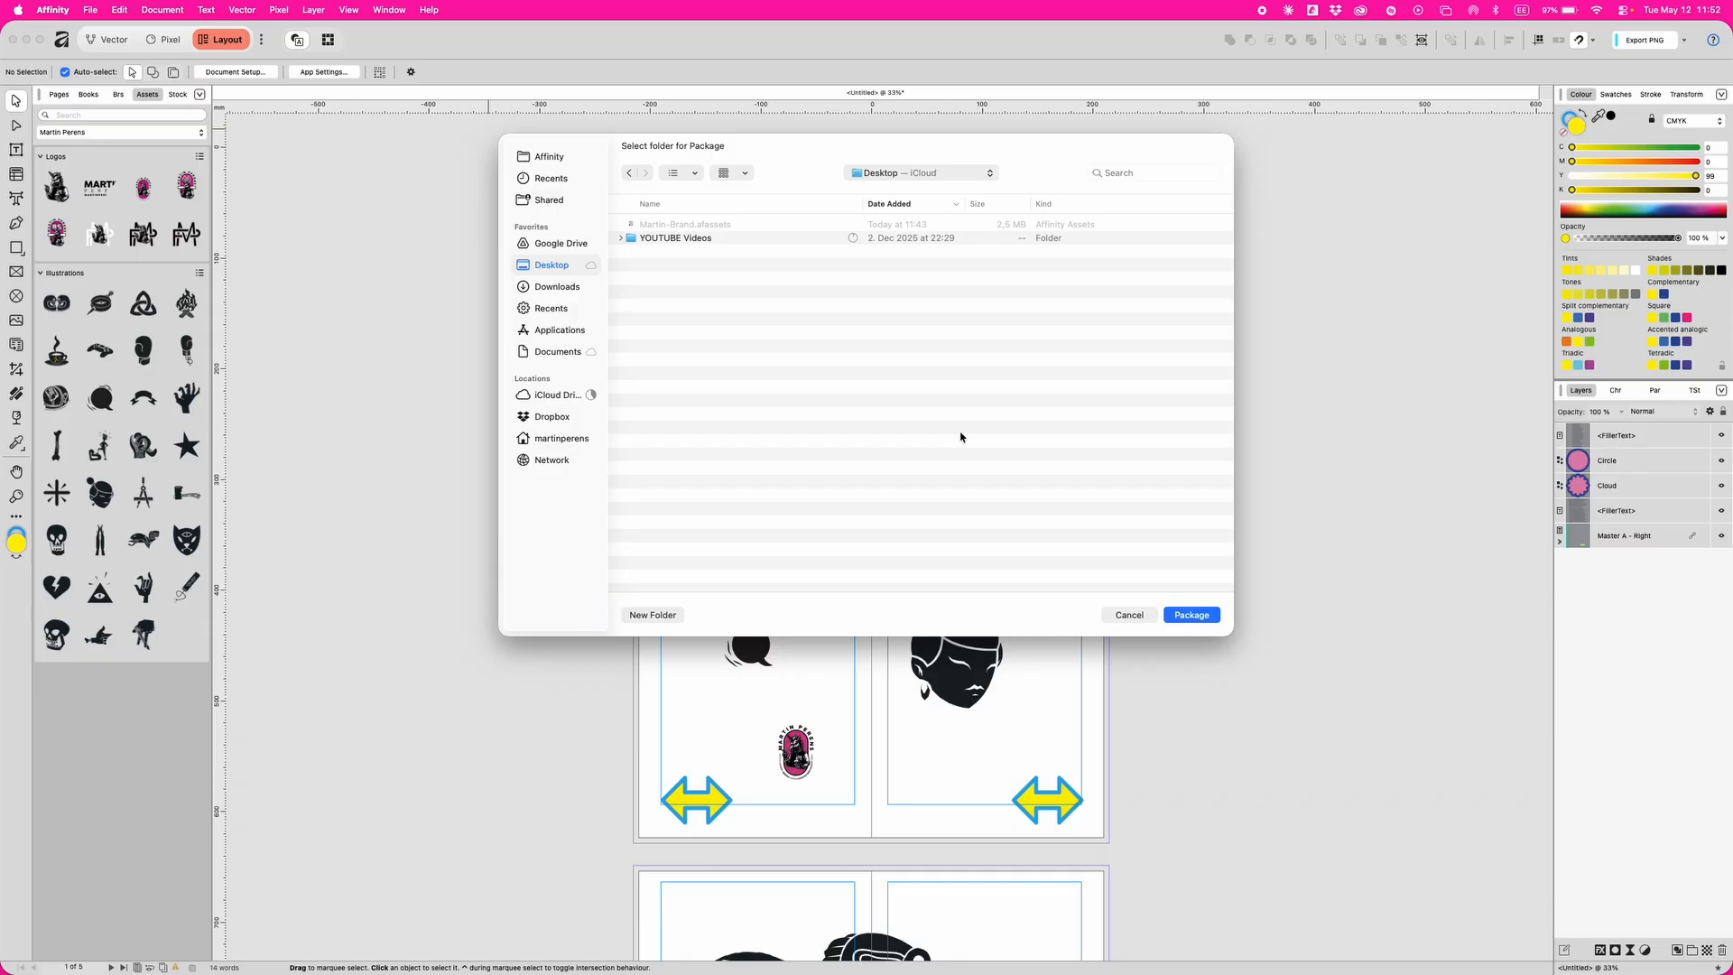
left_click(1192, 615)
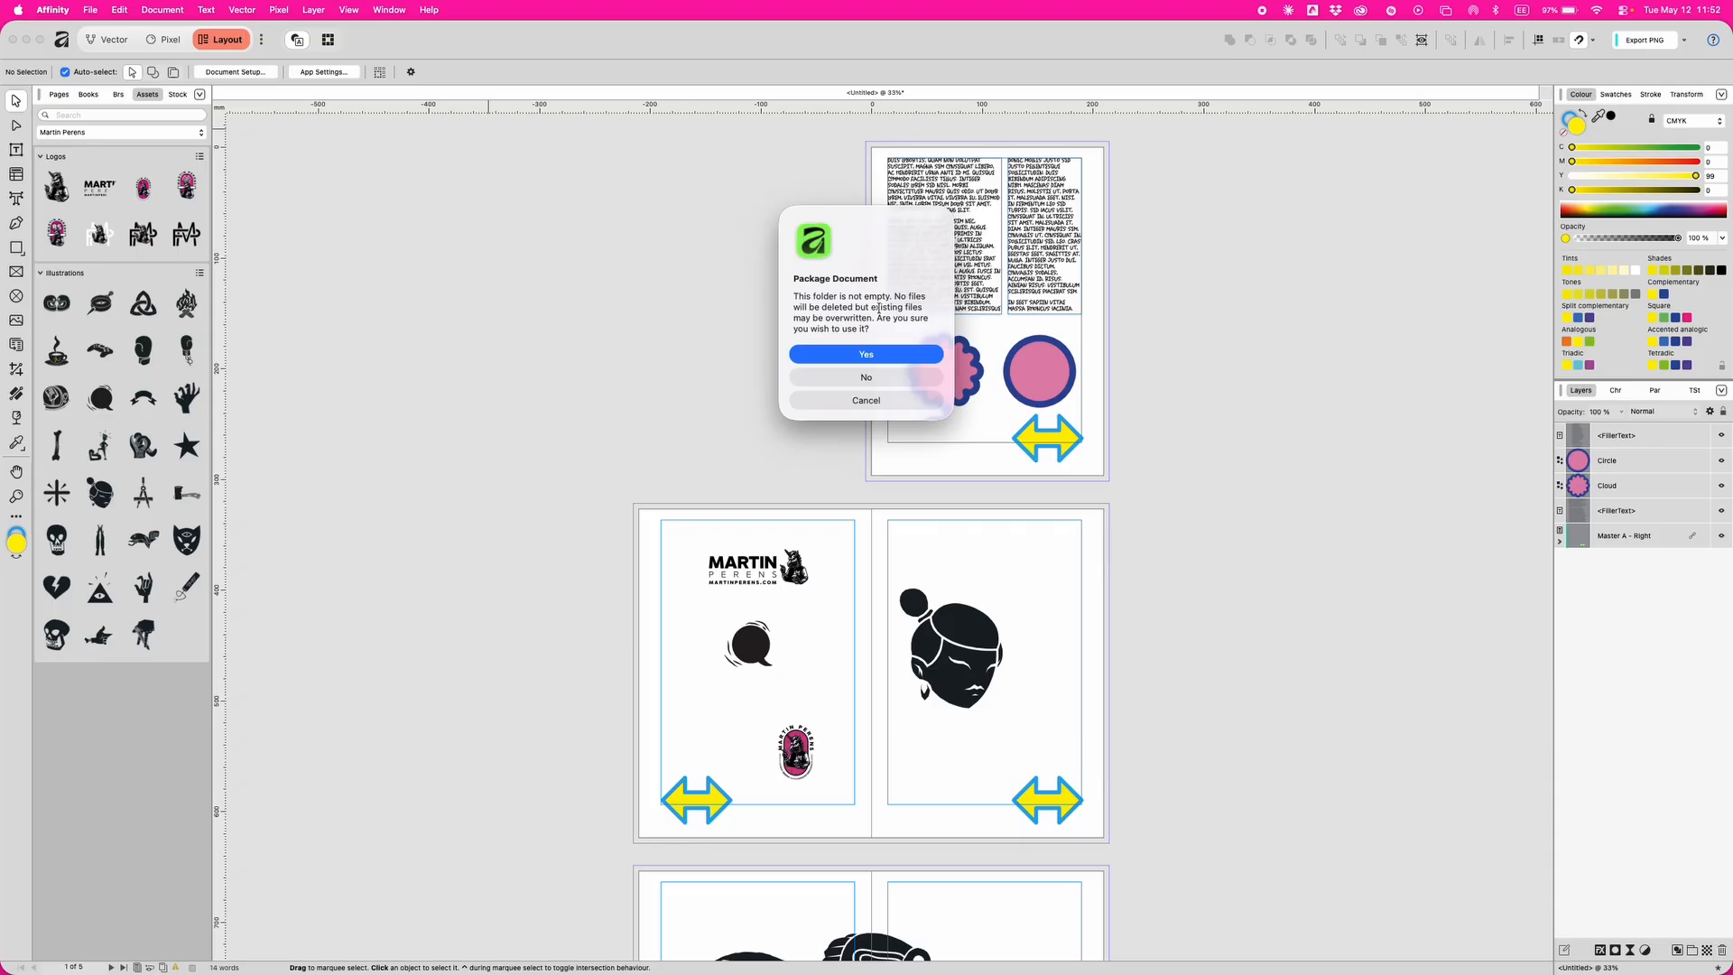
left_click(862, 357)
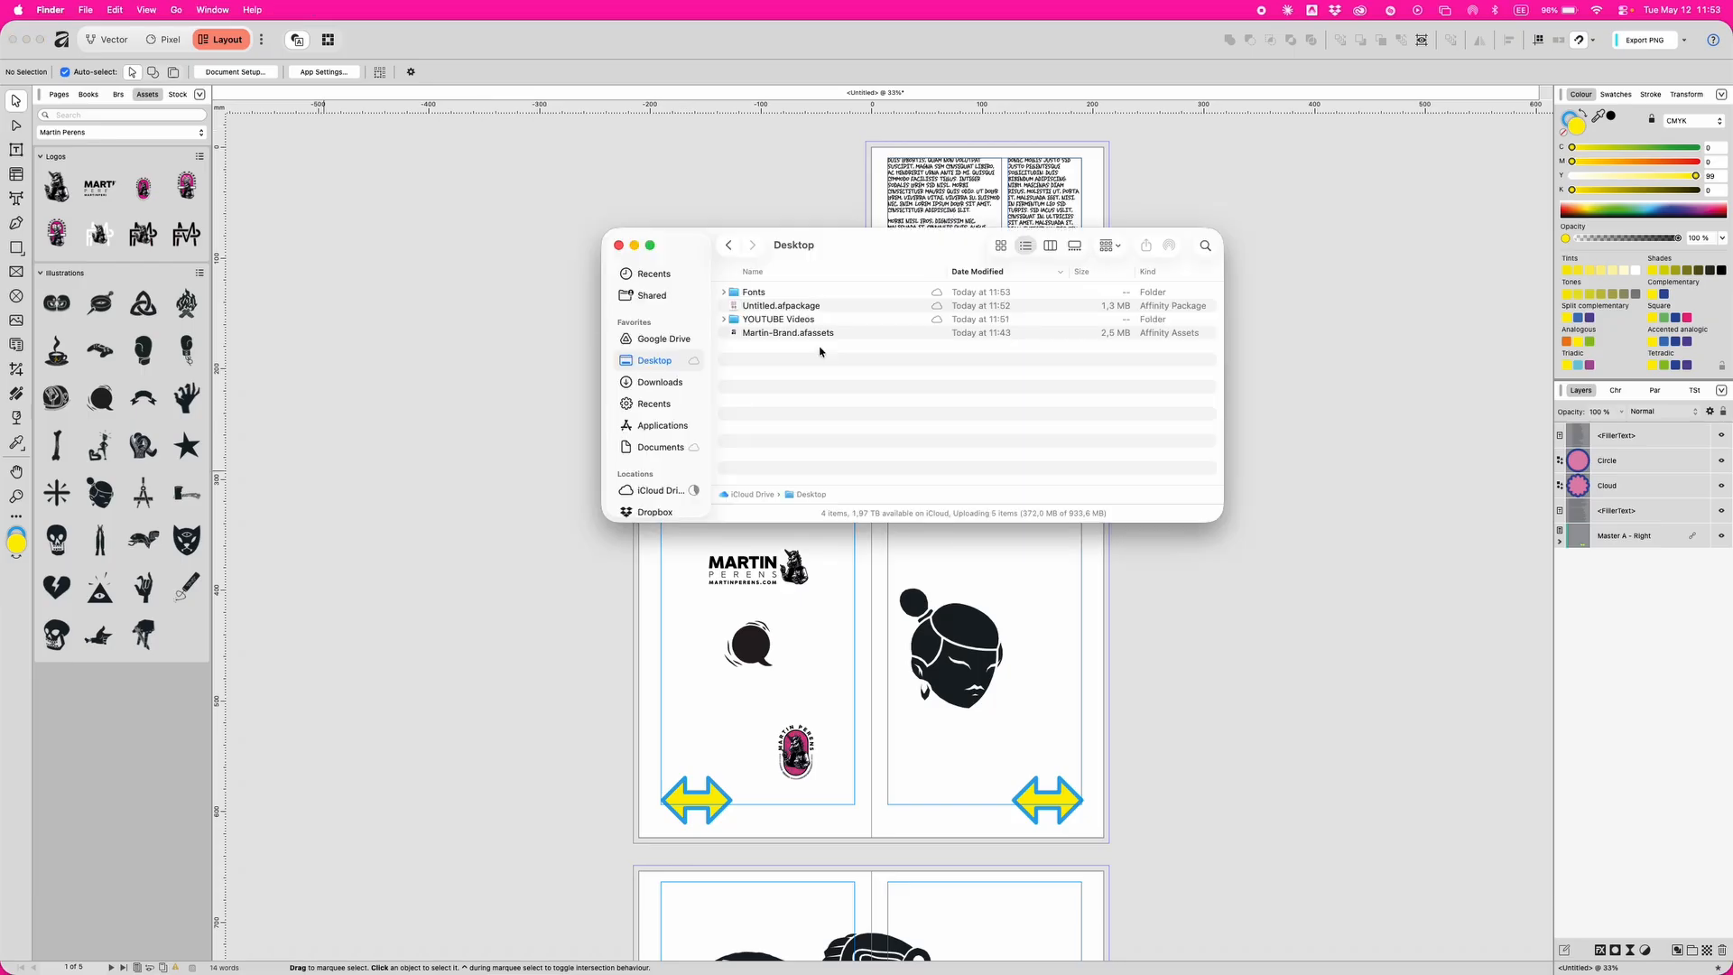
In Finder, preview the Untitled.afpackage file and examine the contents of the Fonts folder.
left_click(765, 309)
key("space")
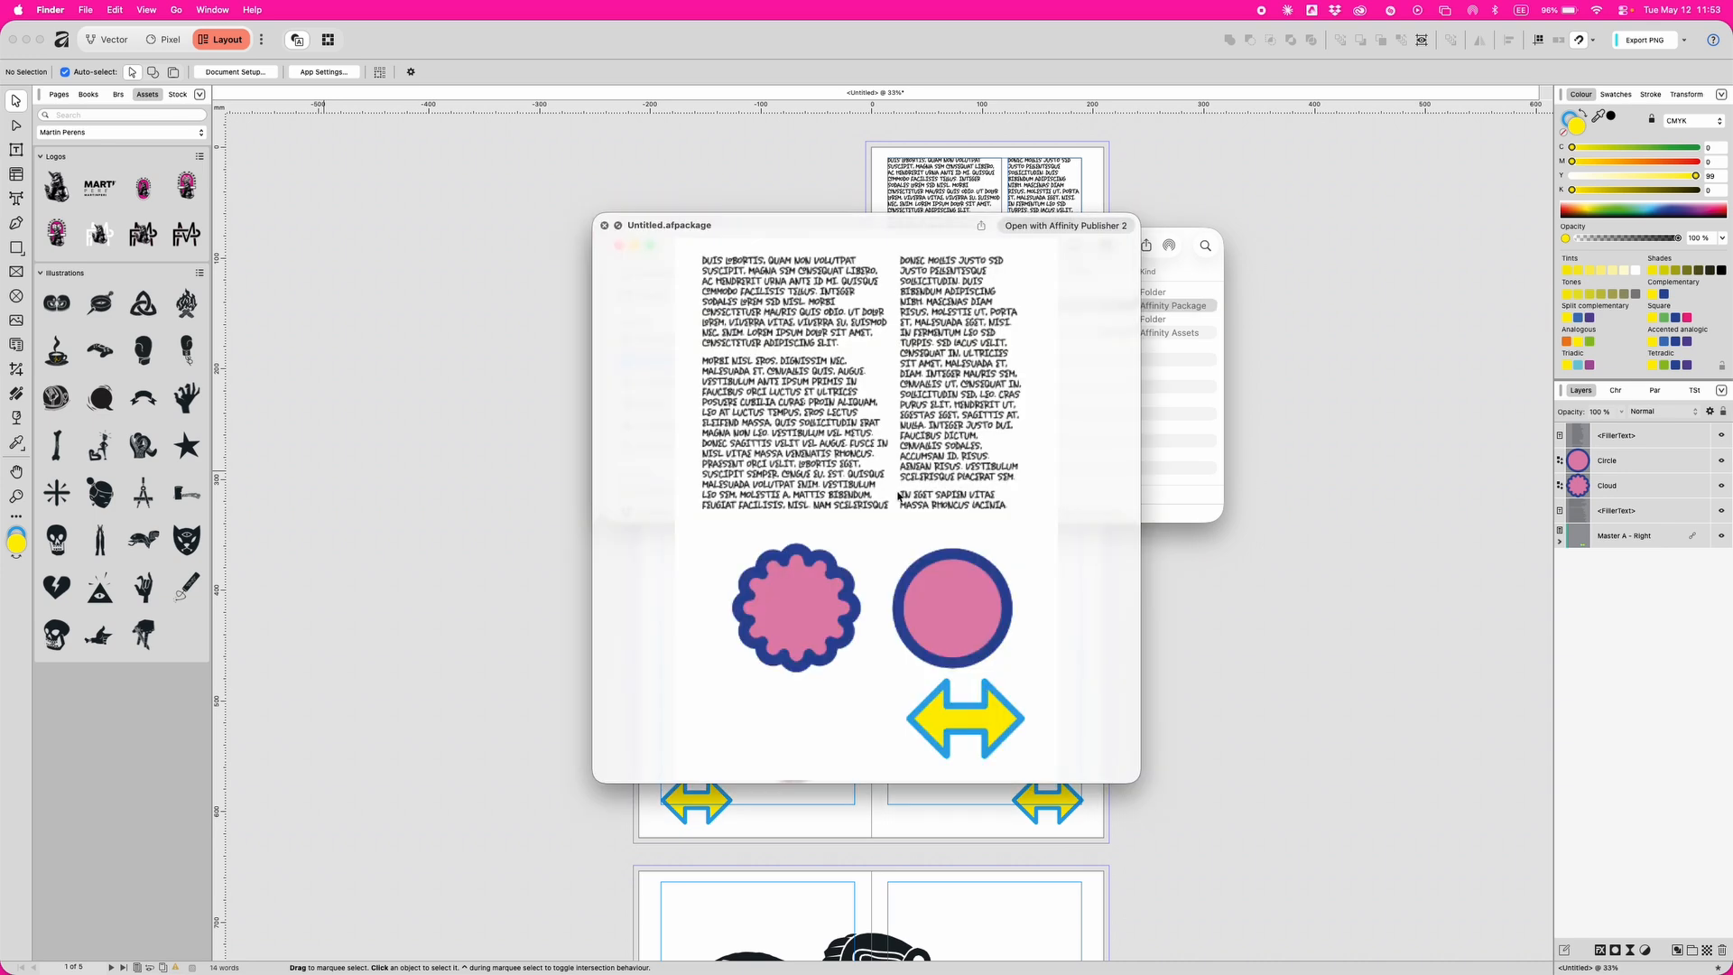
key("space")
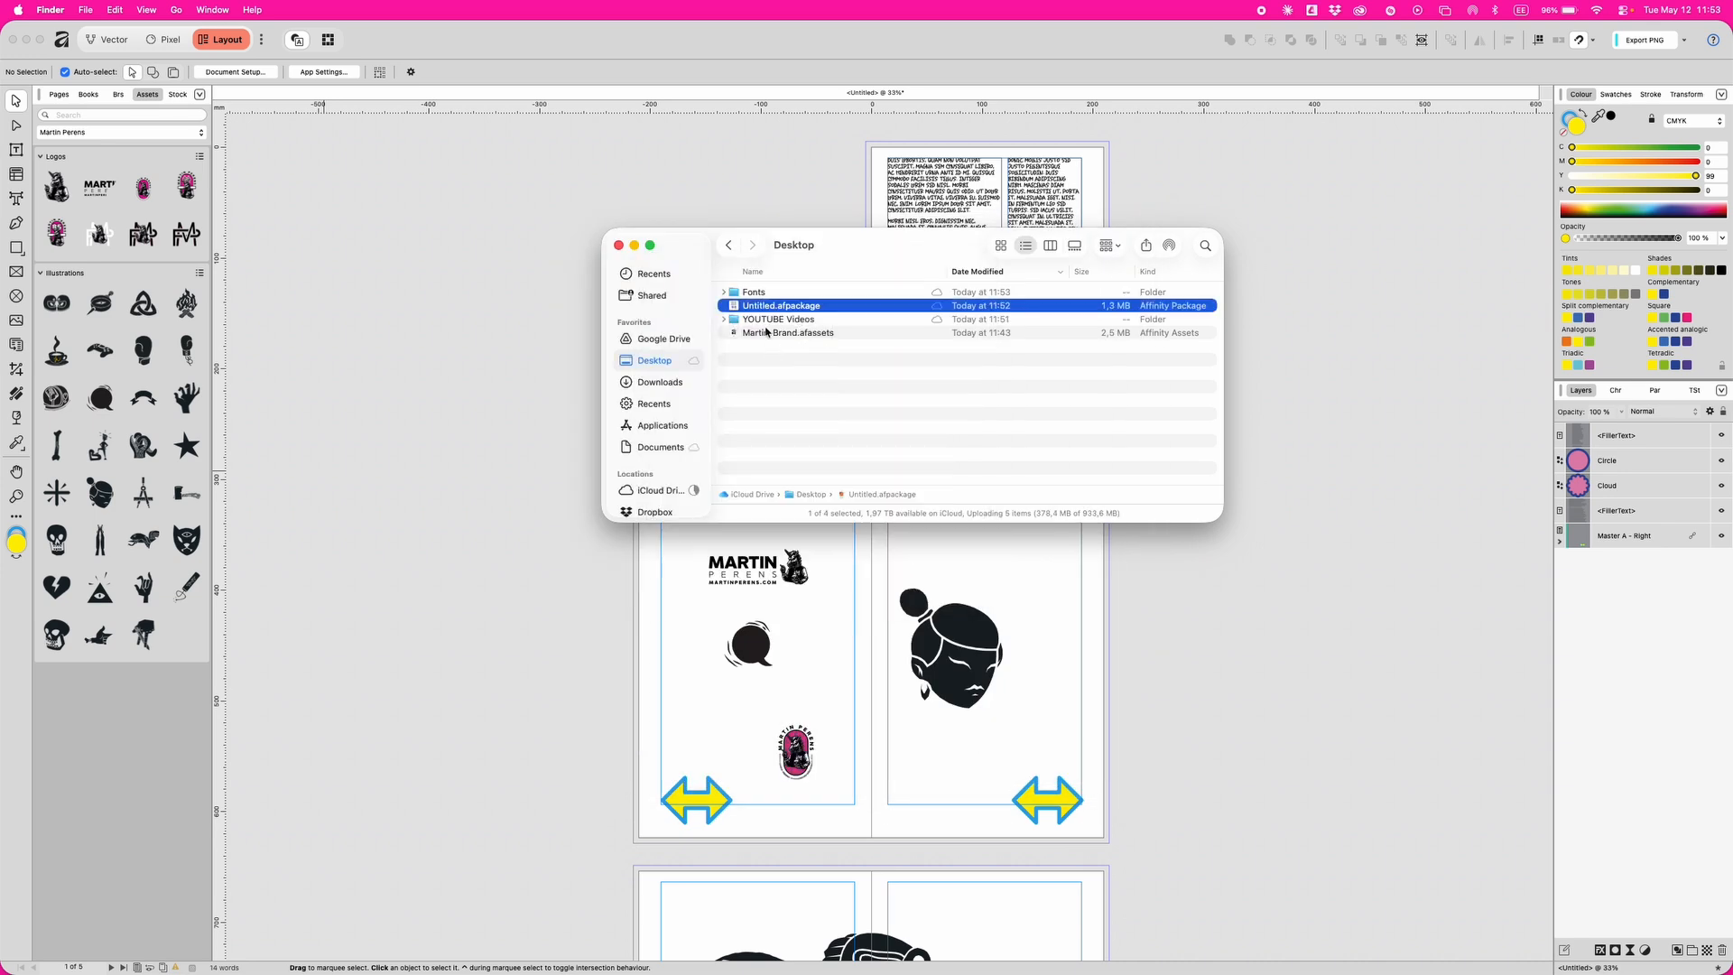
left_click(724, 292)
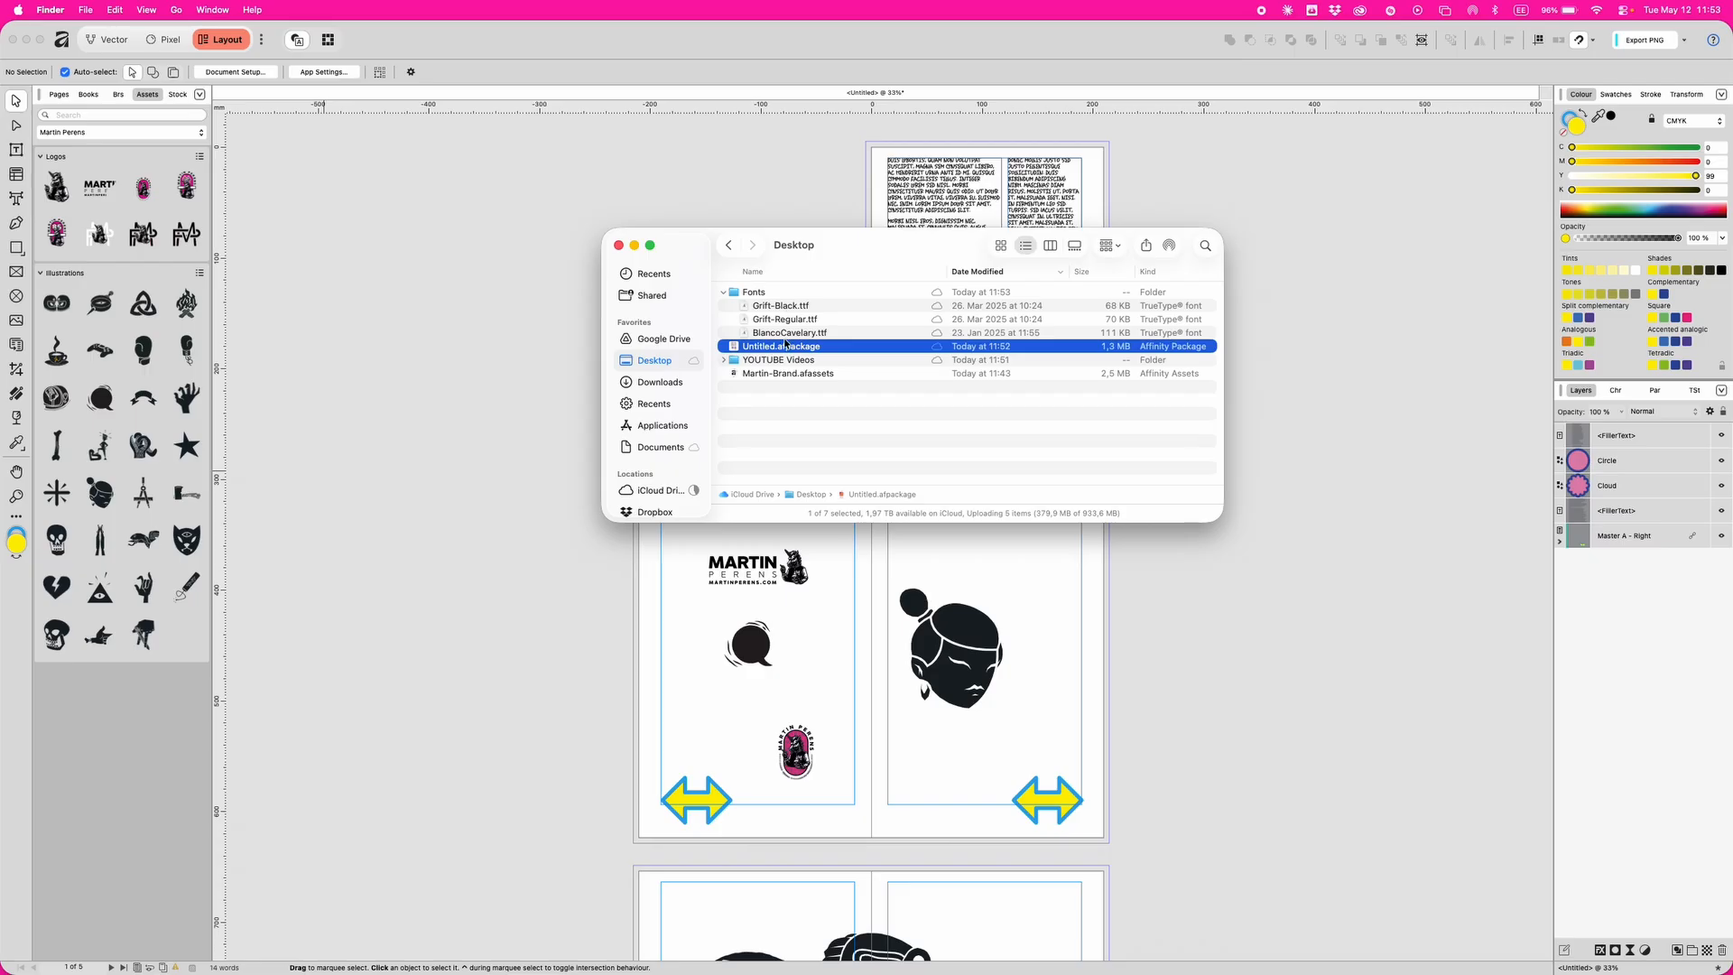
left_click(724, 292)
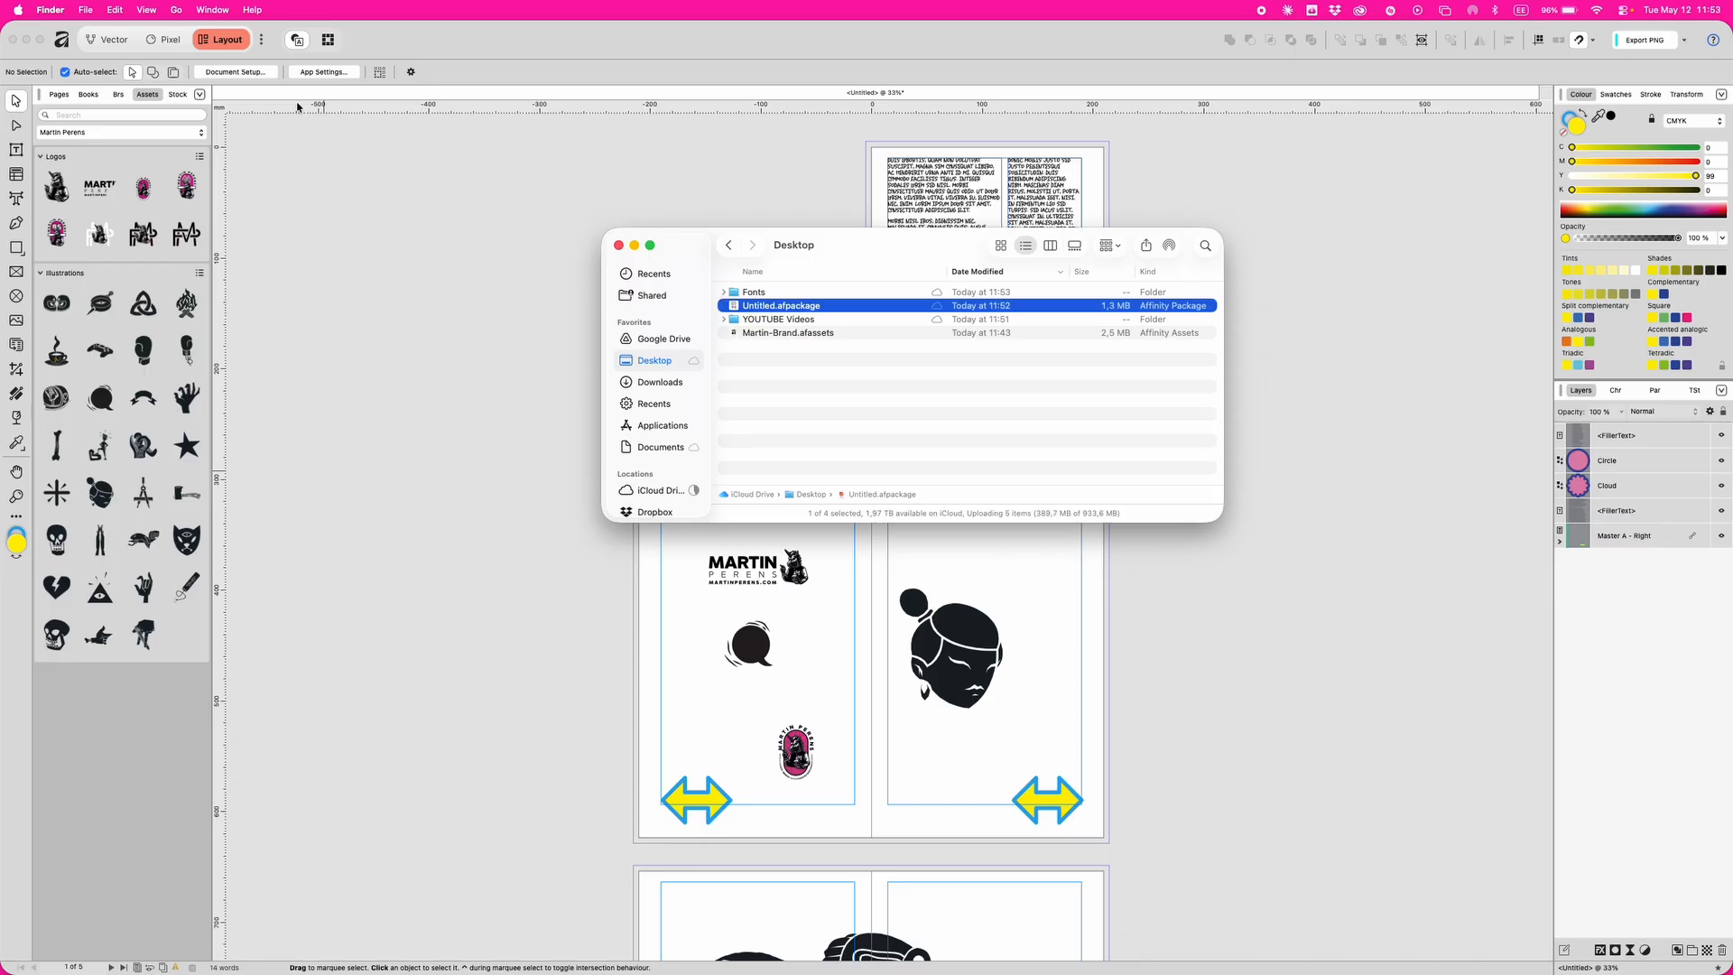
Switch back to the open document in Affinity.
left_click(88, 11)
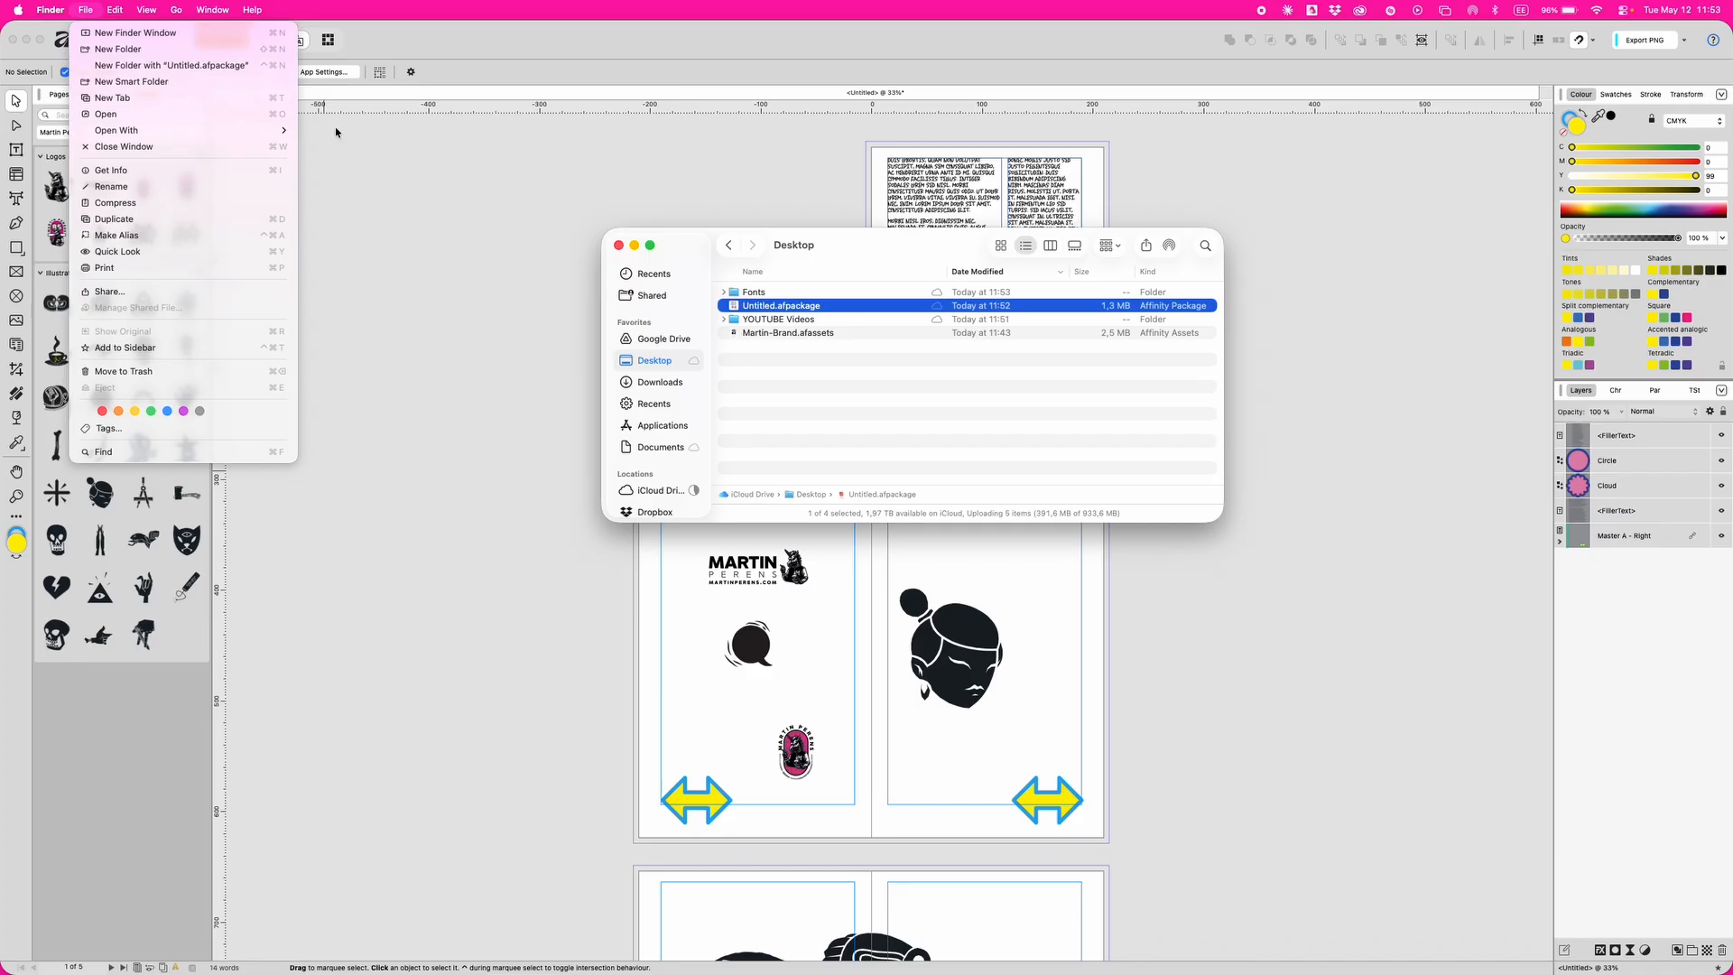
left_click(336, 132)
left_click(90, 10)
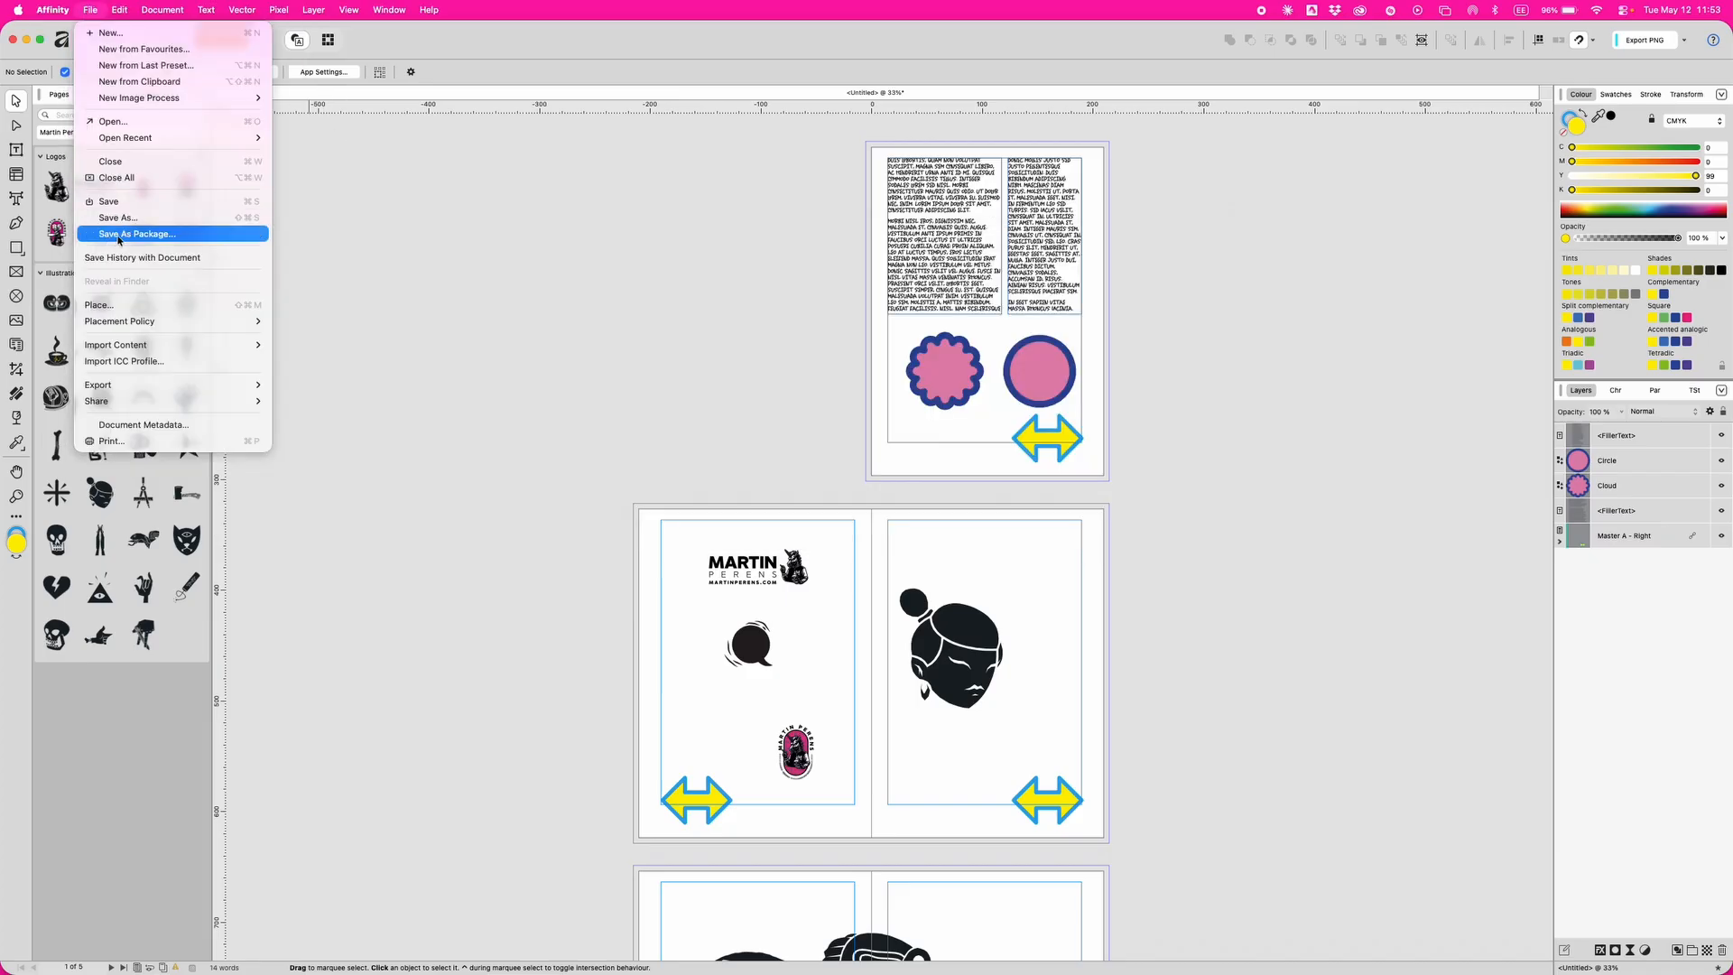
left_click(730, 328)
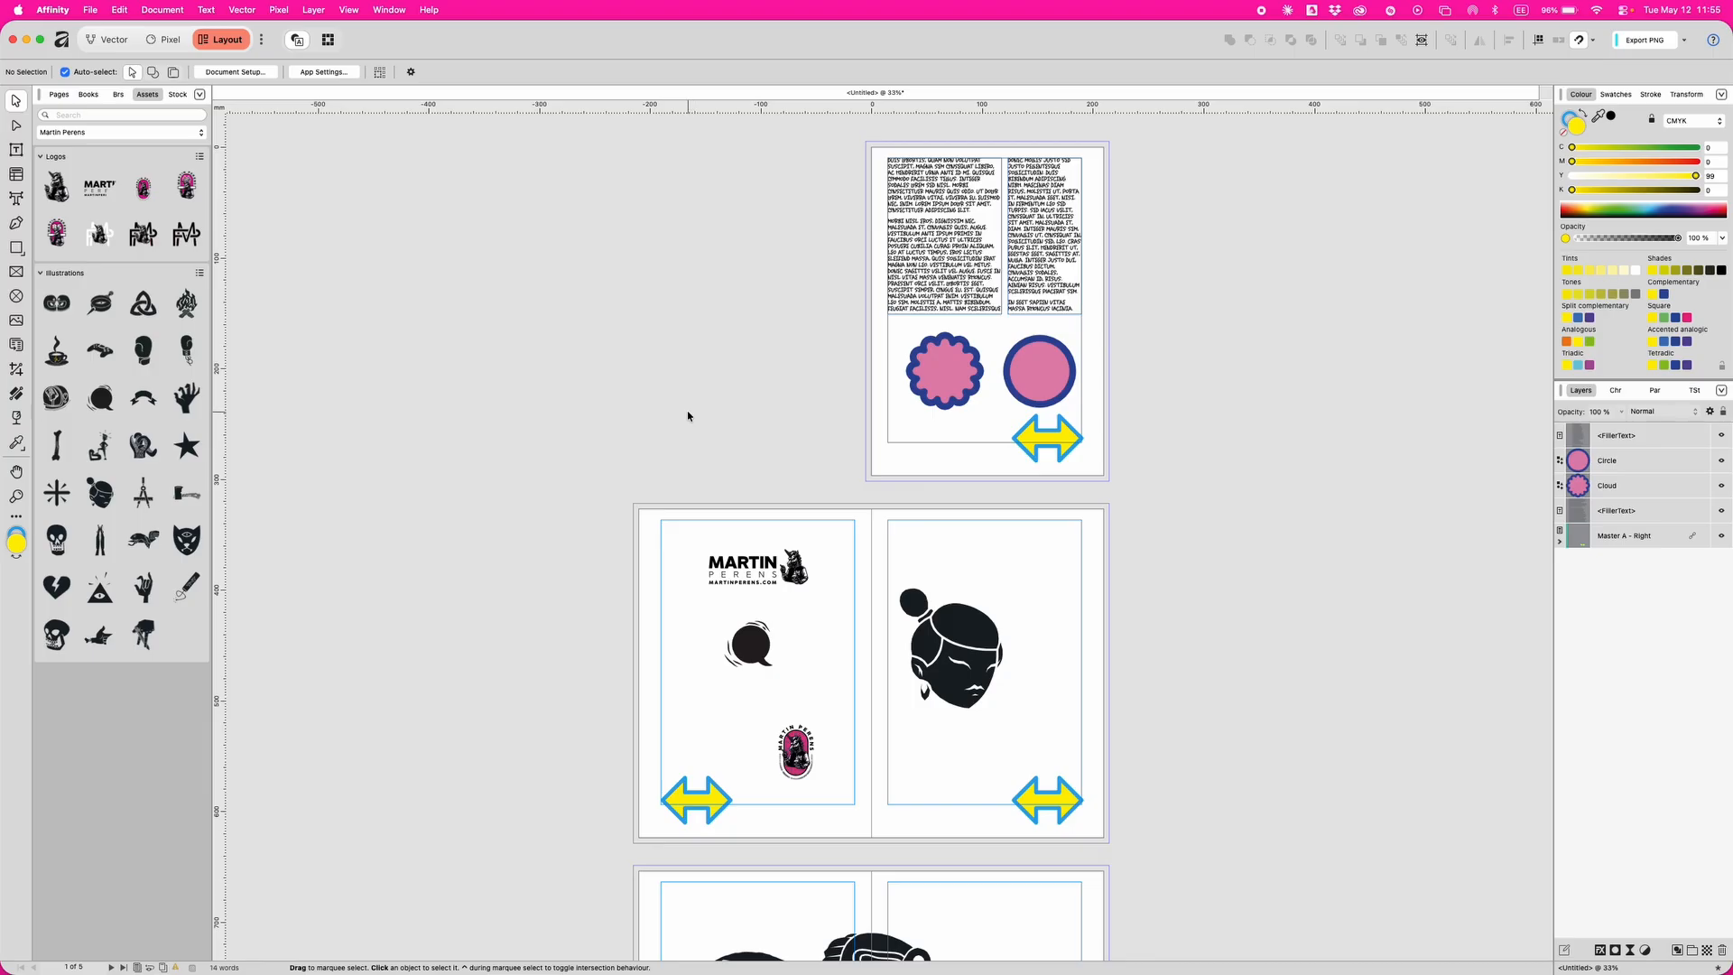
Examine the export options of the PDF (digital - small size) preset and close the export settings without exporting.
left_click(90, 10)
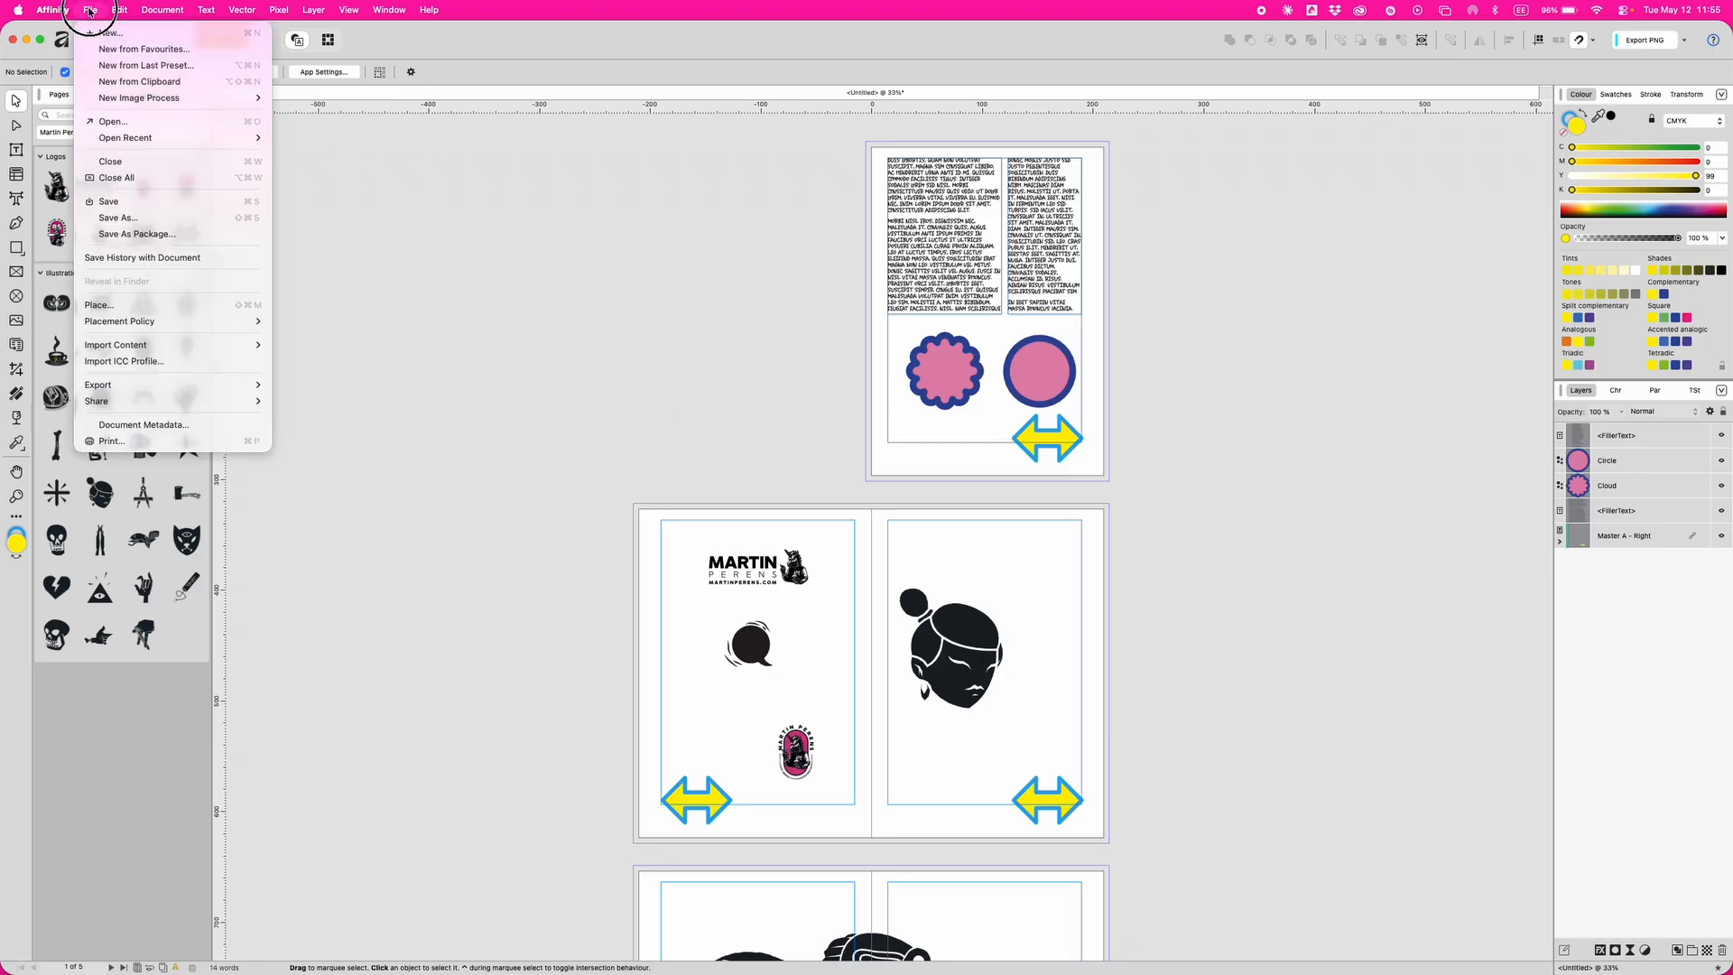
mouse_move(183, 387)
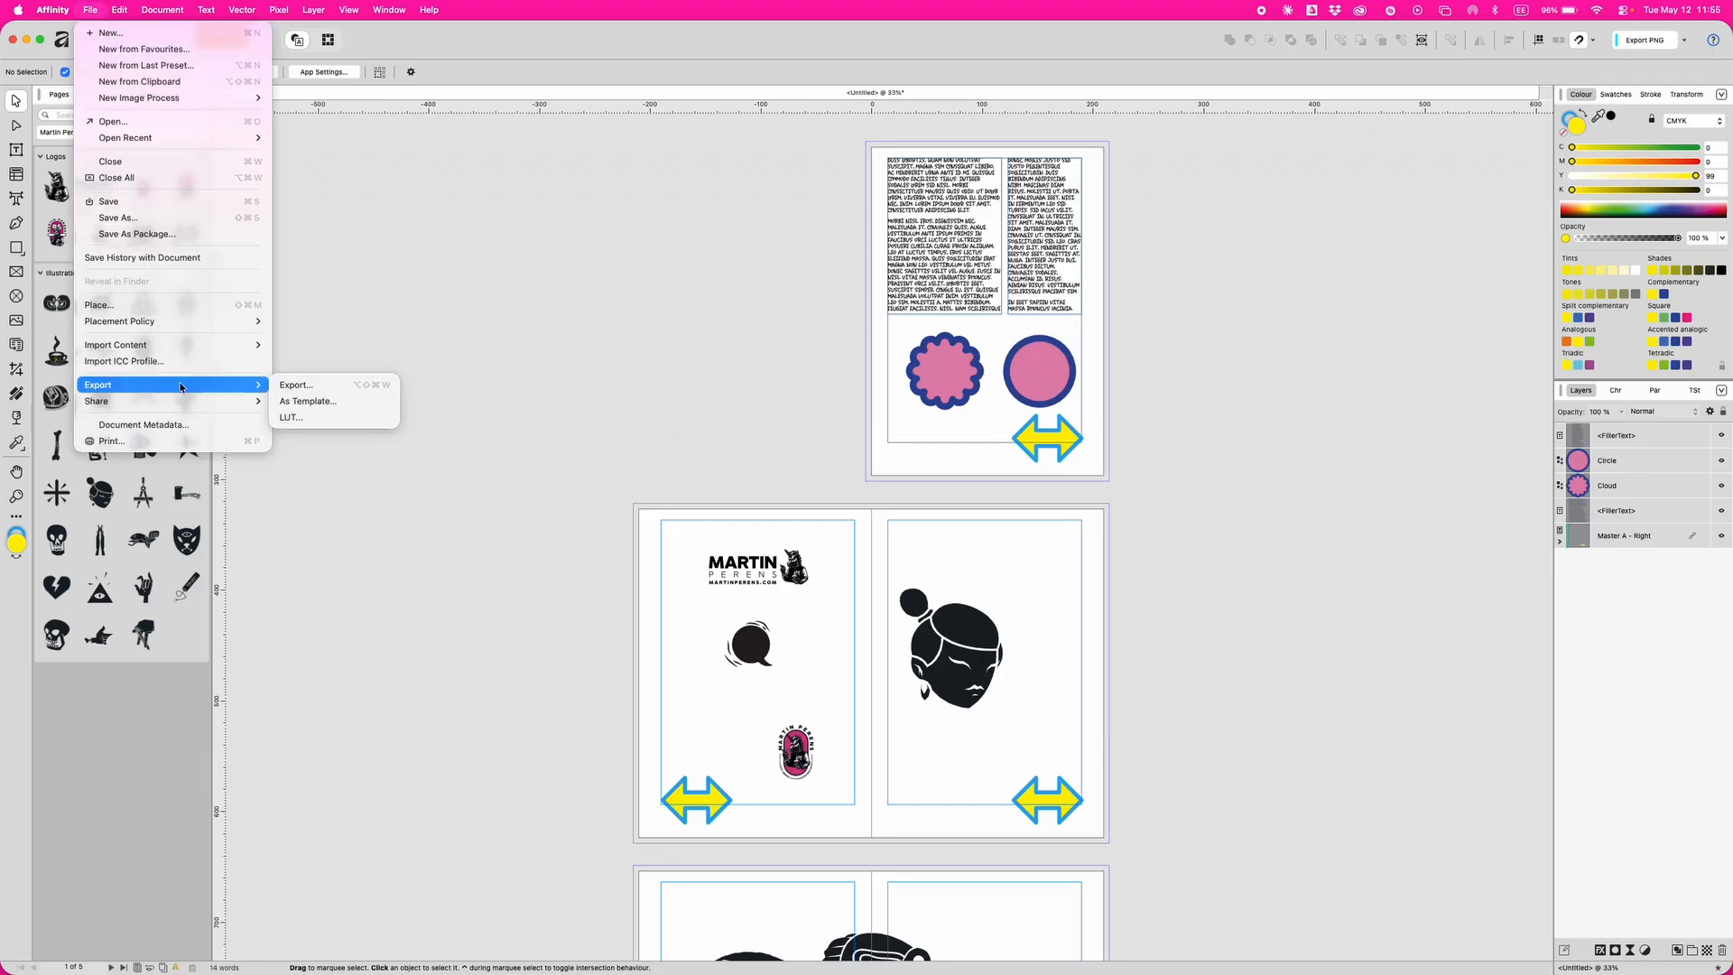
left_click(311, 385)
left_click(588, 556)
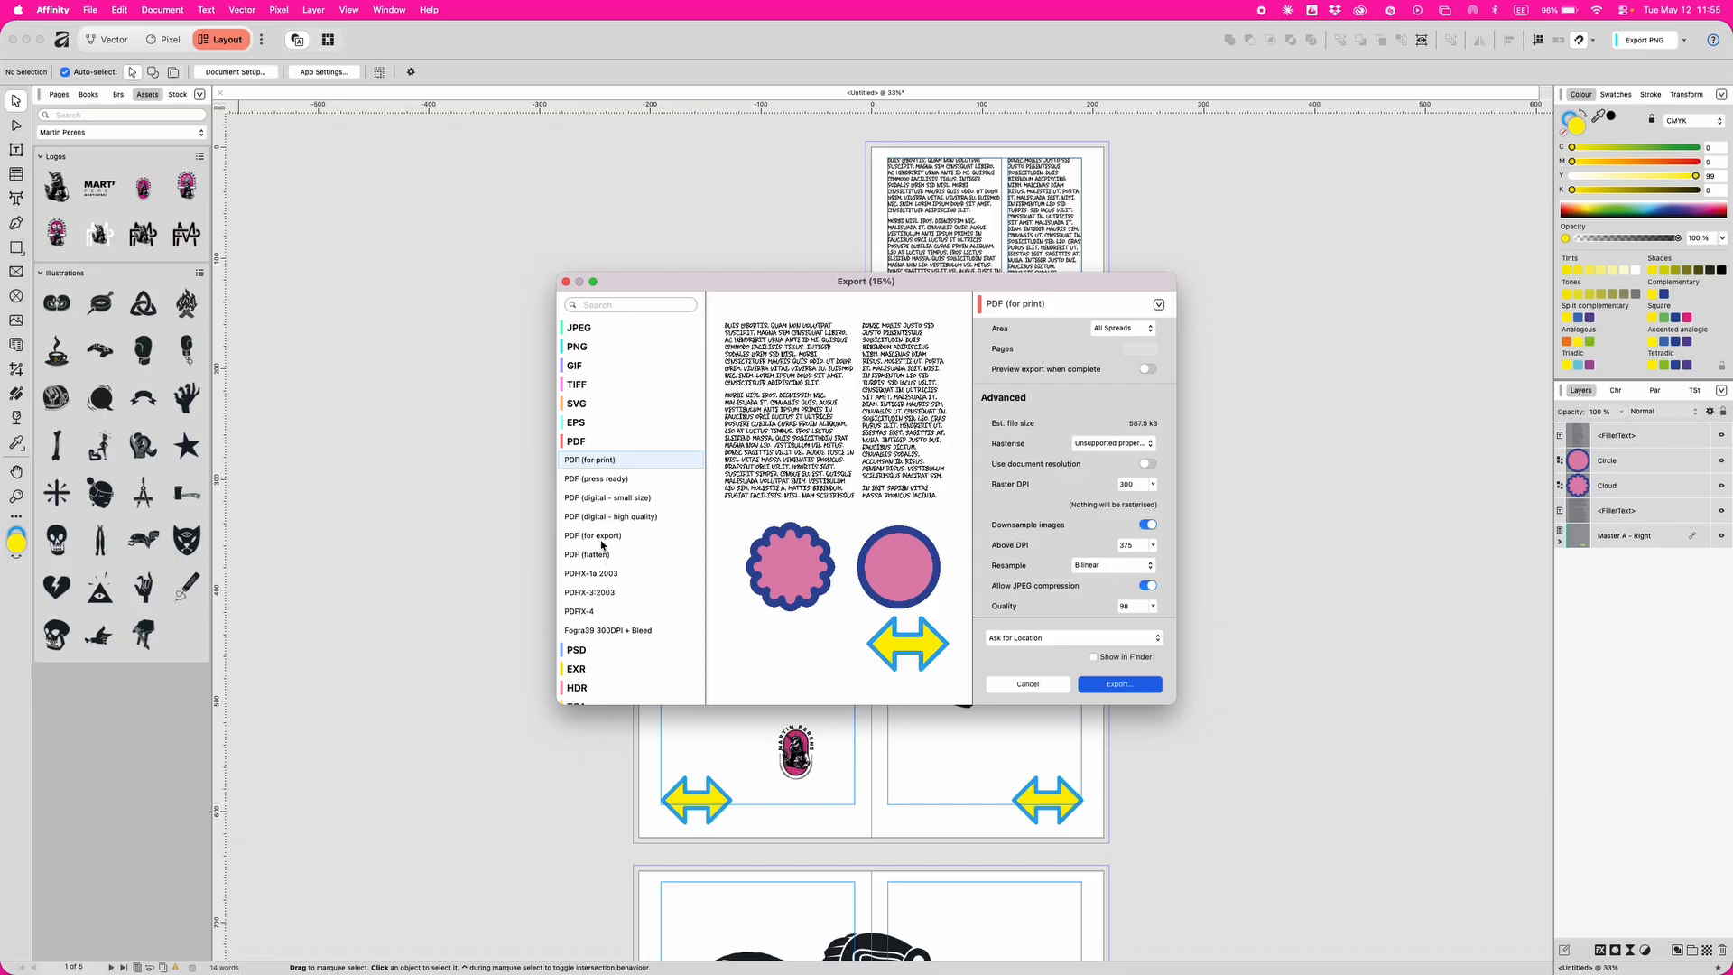
left_click(605, 500)
scroll(1054, 563, "down", 10)
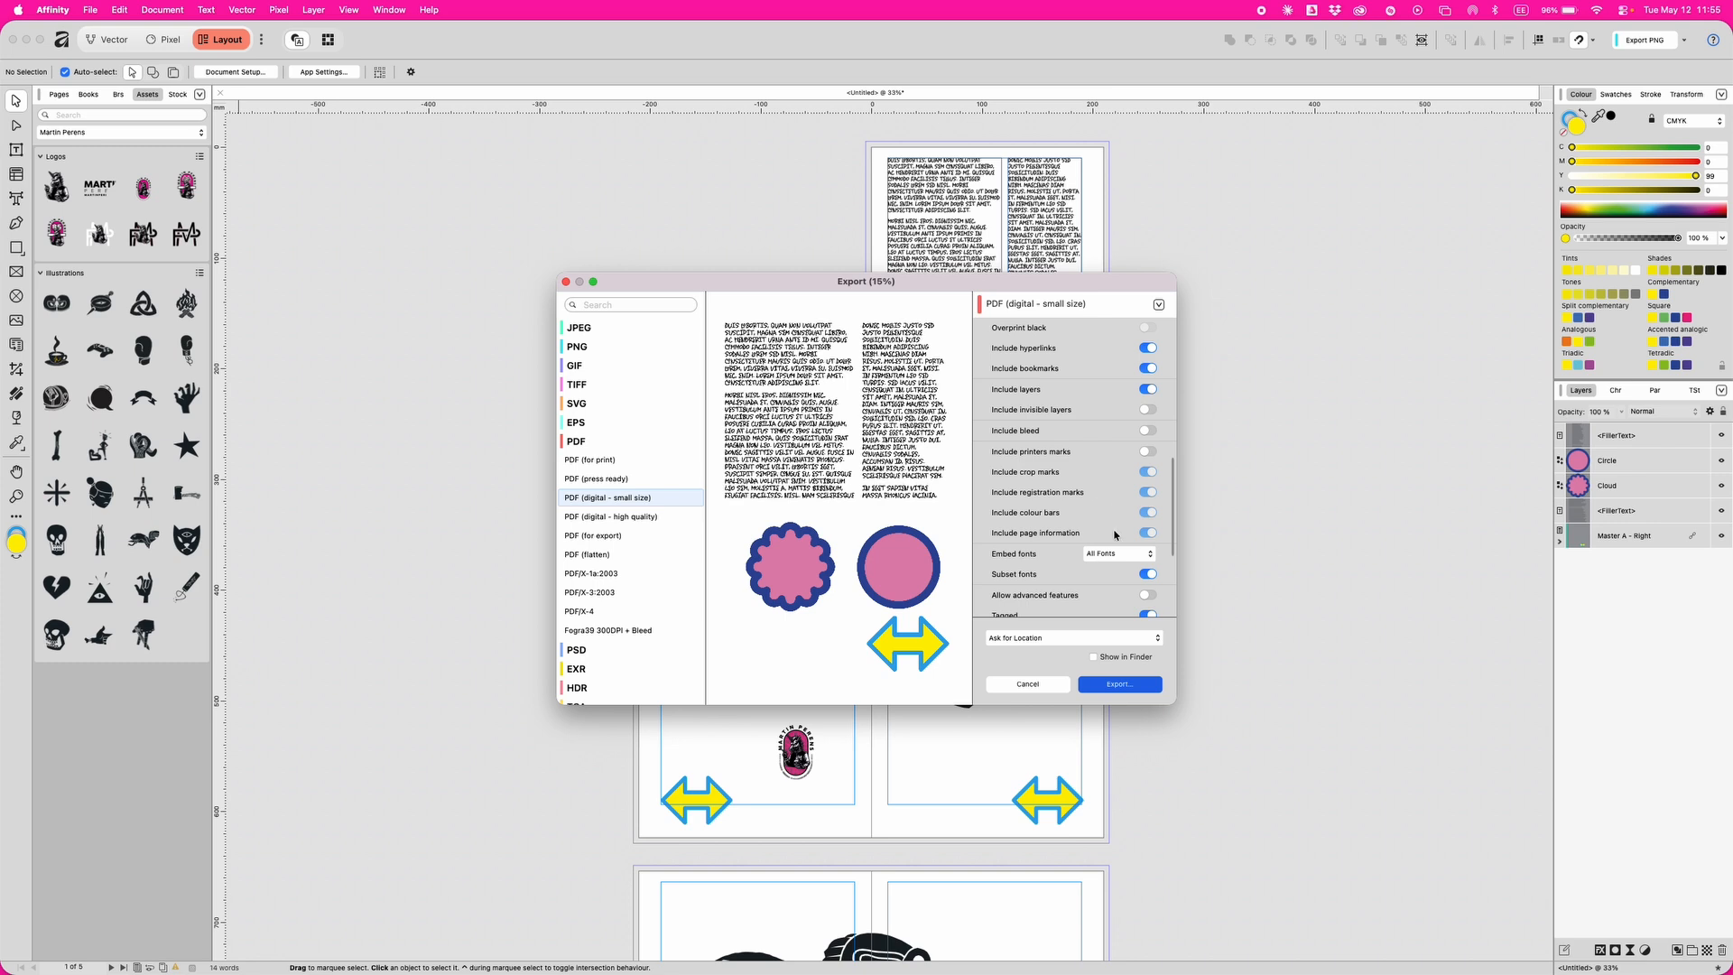
scroll(1120, 531, "down", 2)
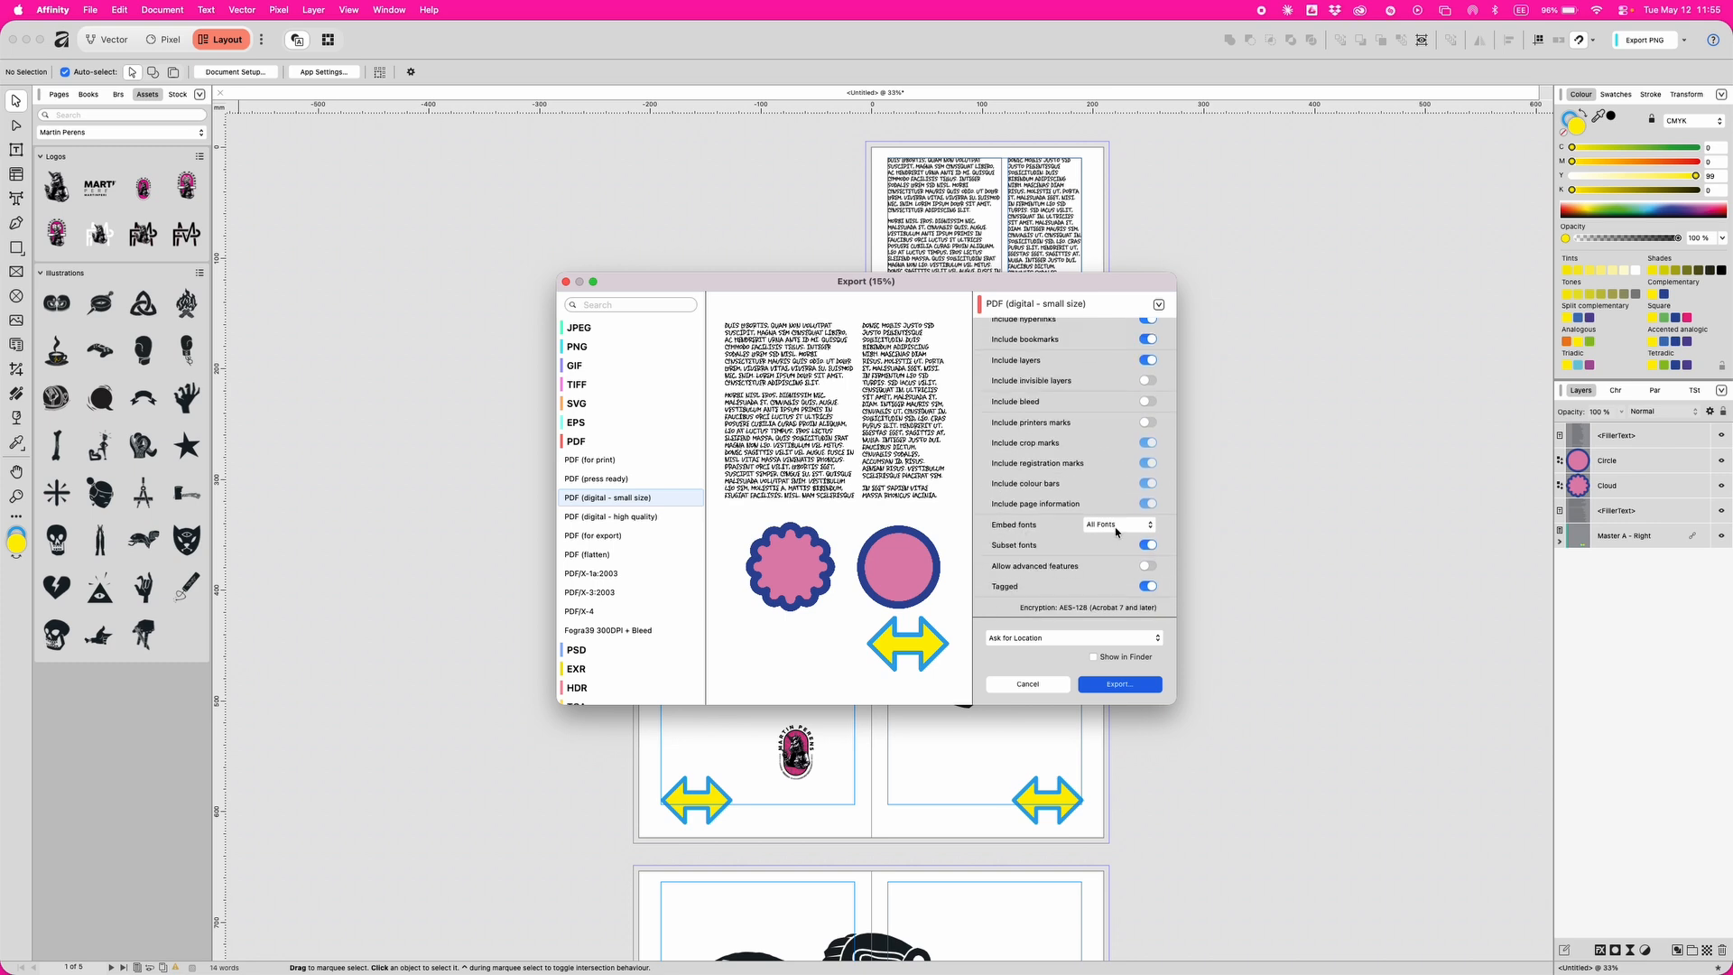
scroll(1116, 533, "up", 3)
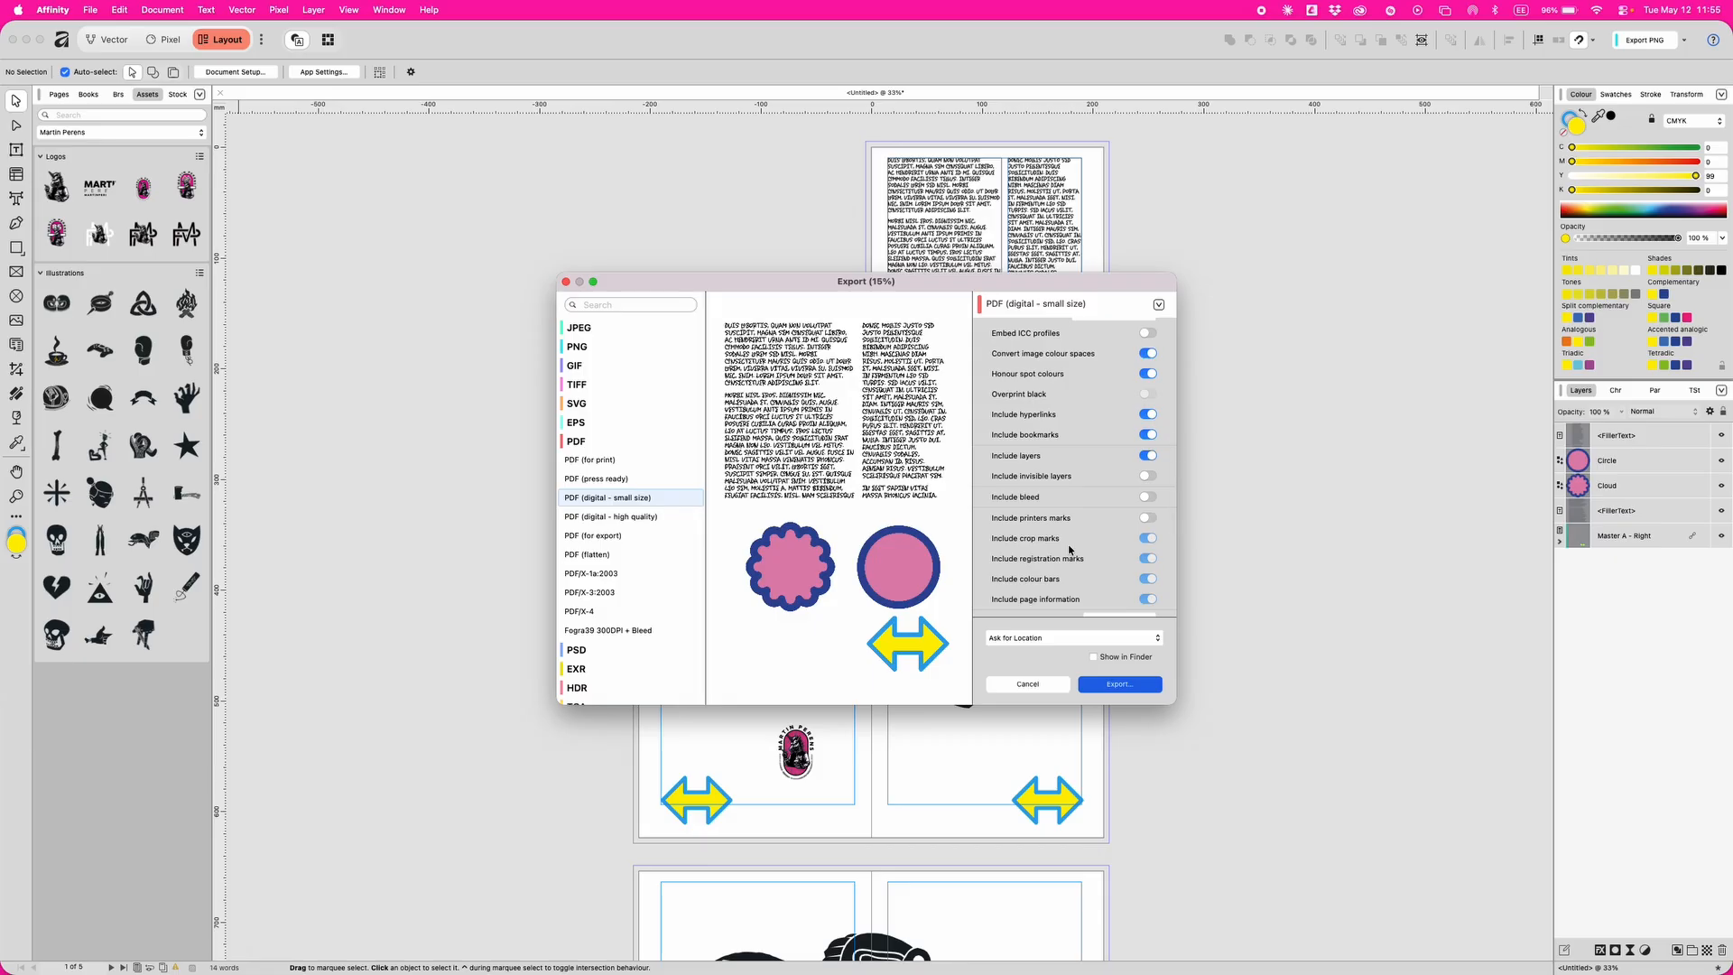
scroll(1070, 548, "up", 2)
scroll(1074, 568, "up", 2)
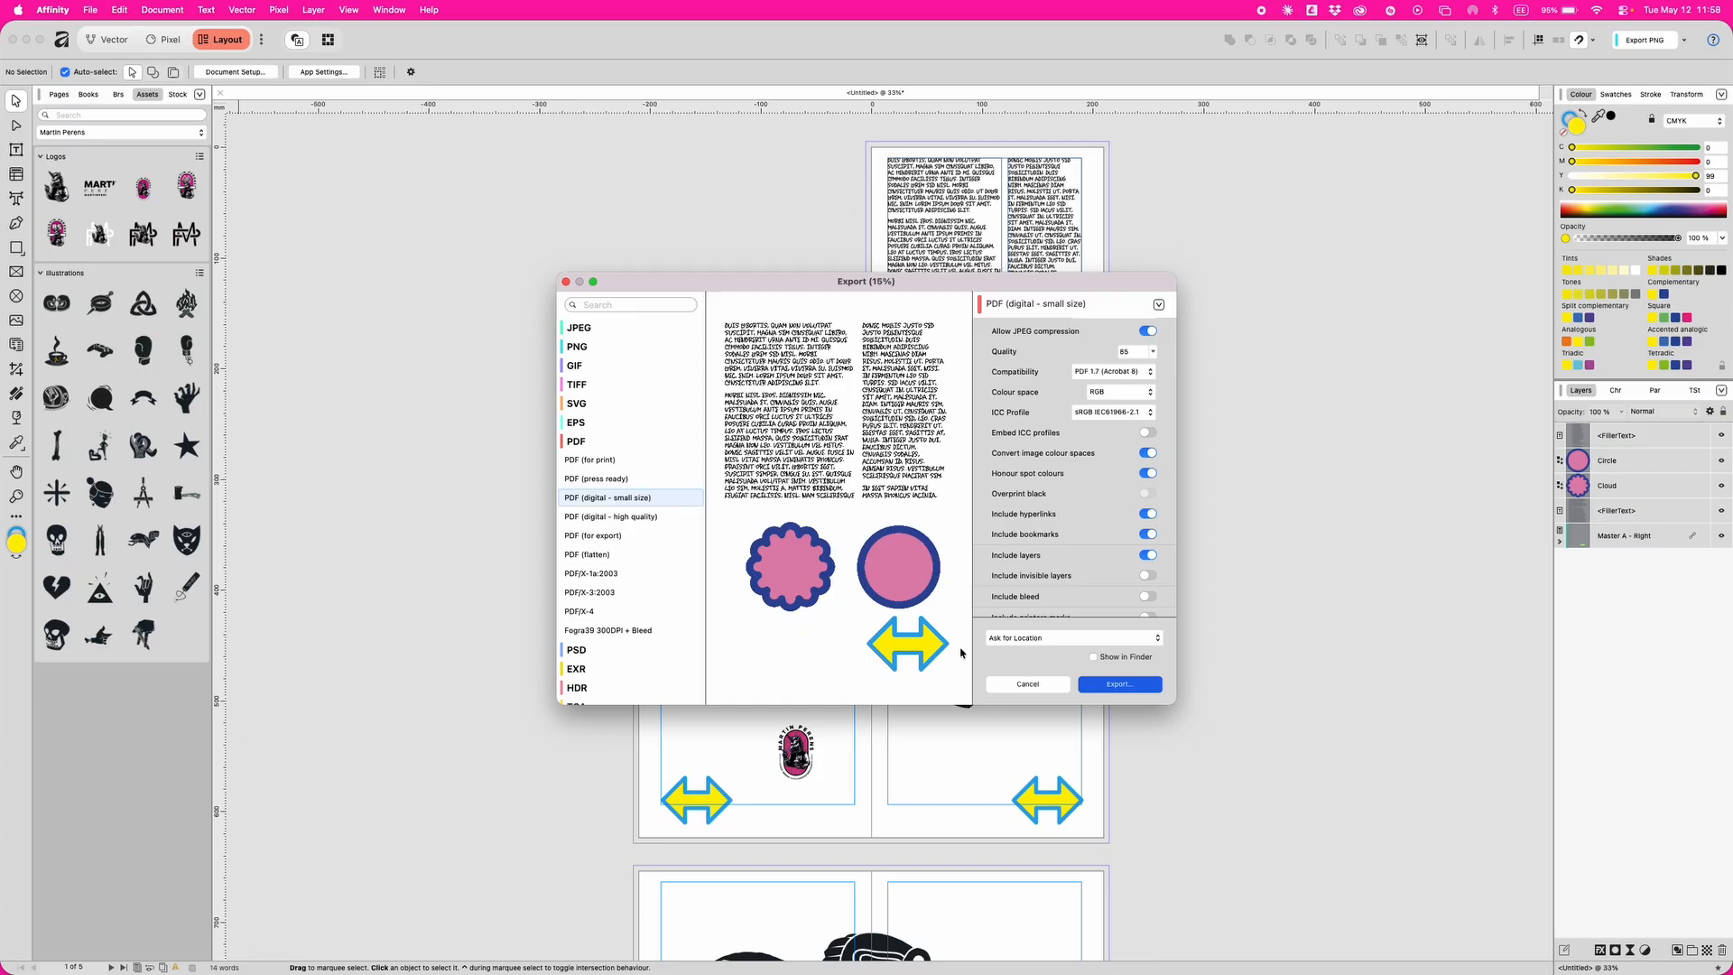
left_click(1027, 683)
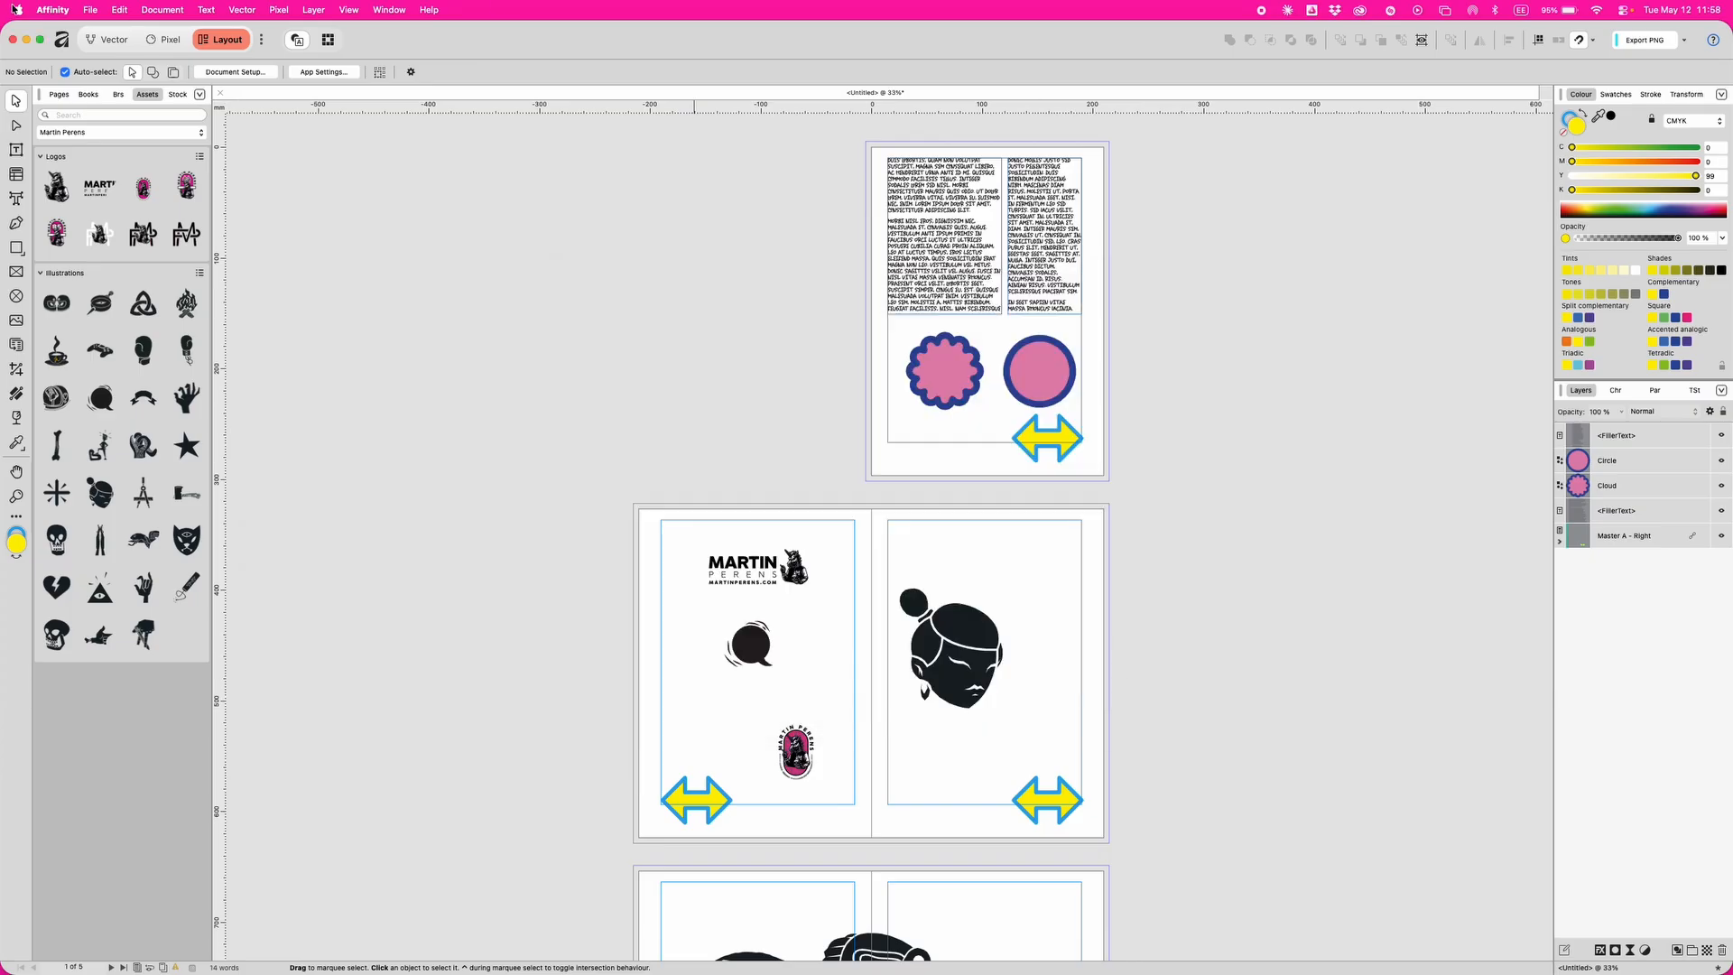
Set up an export with the PDF (for print) preset and set the JPEG compression quality to 100.
left_click(90, 10)
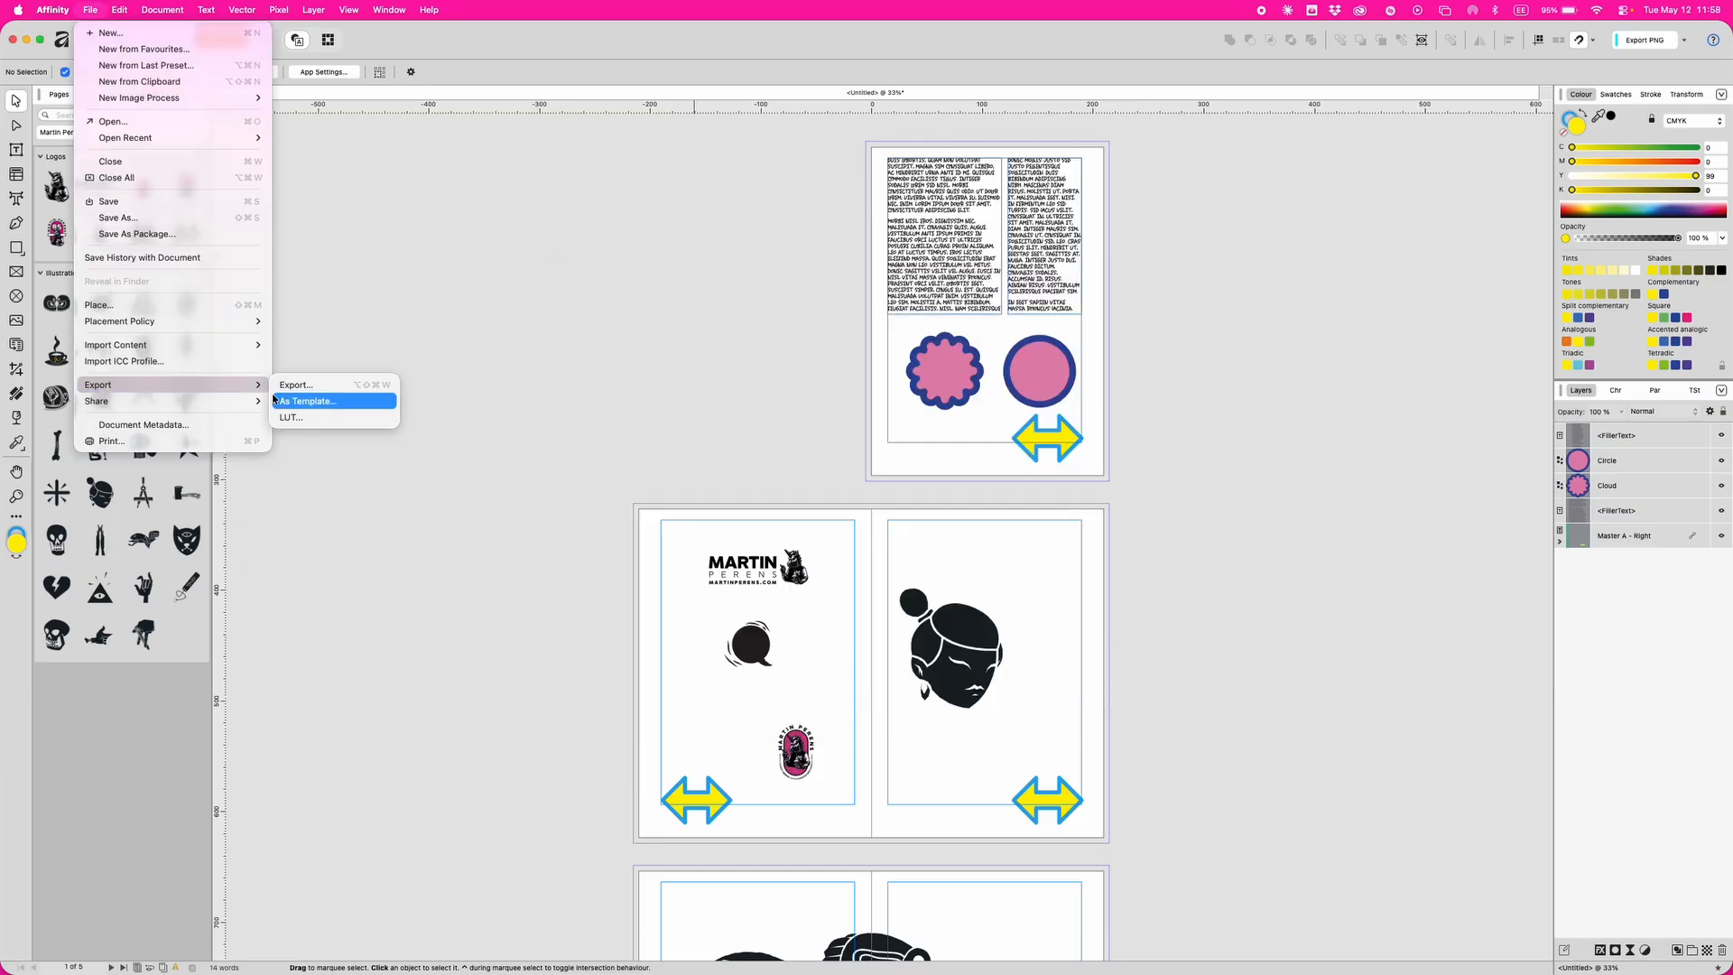
left_click(298, 385)
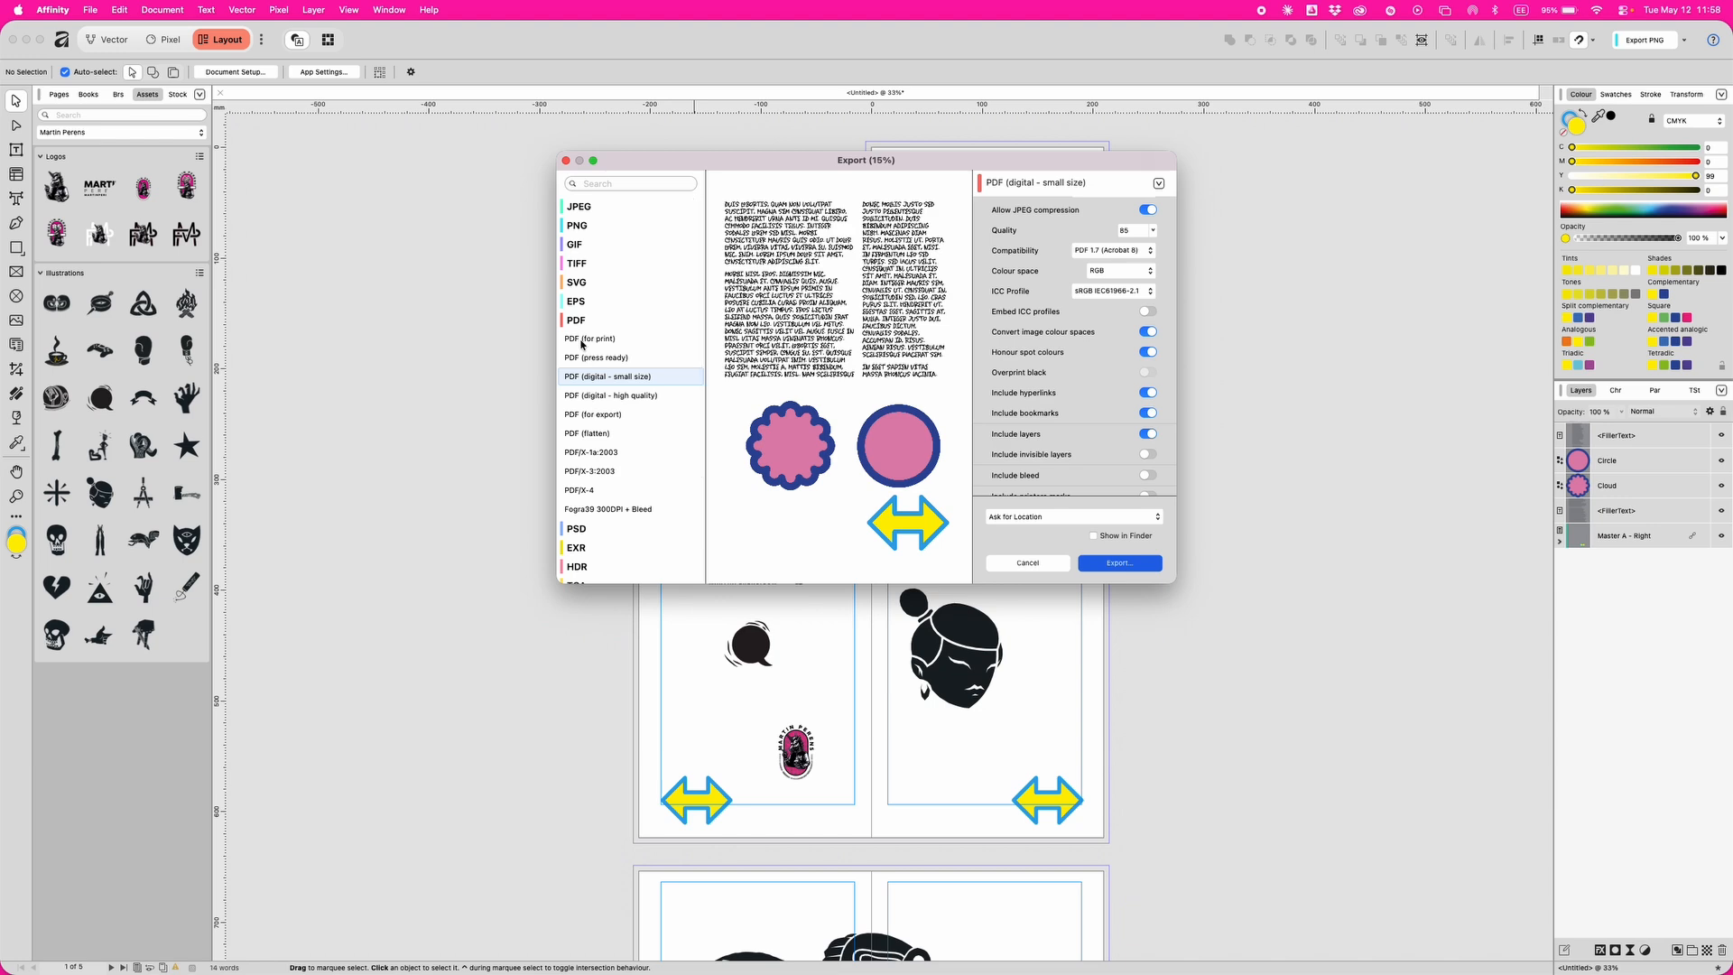
left_click(582, 339)
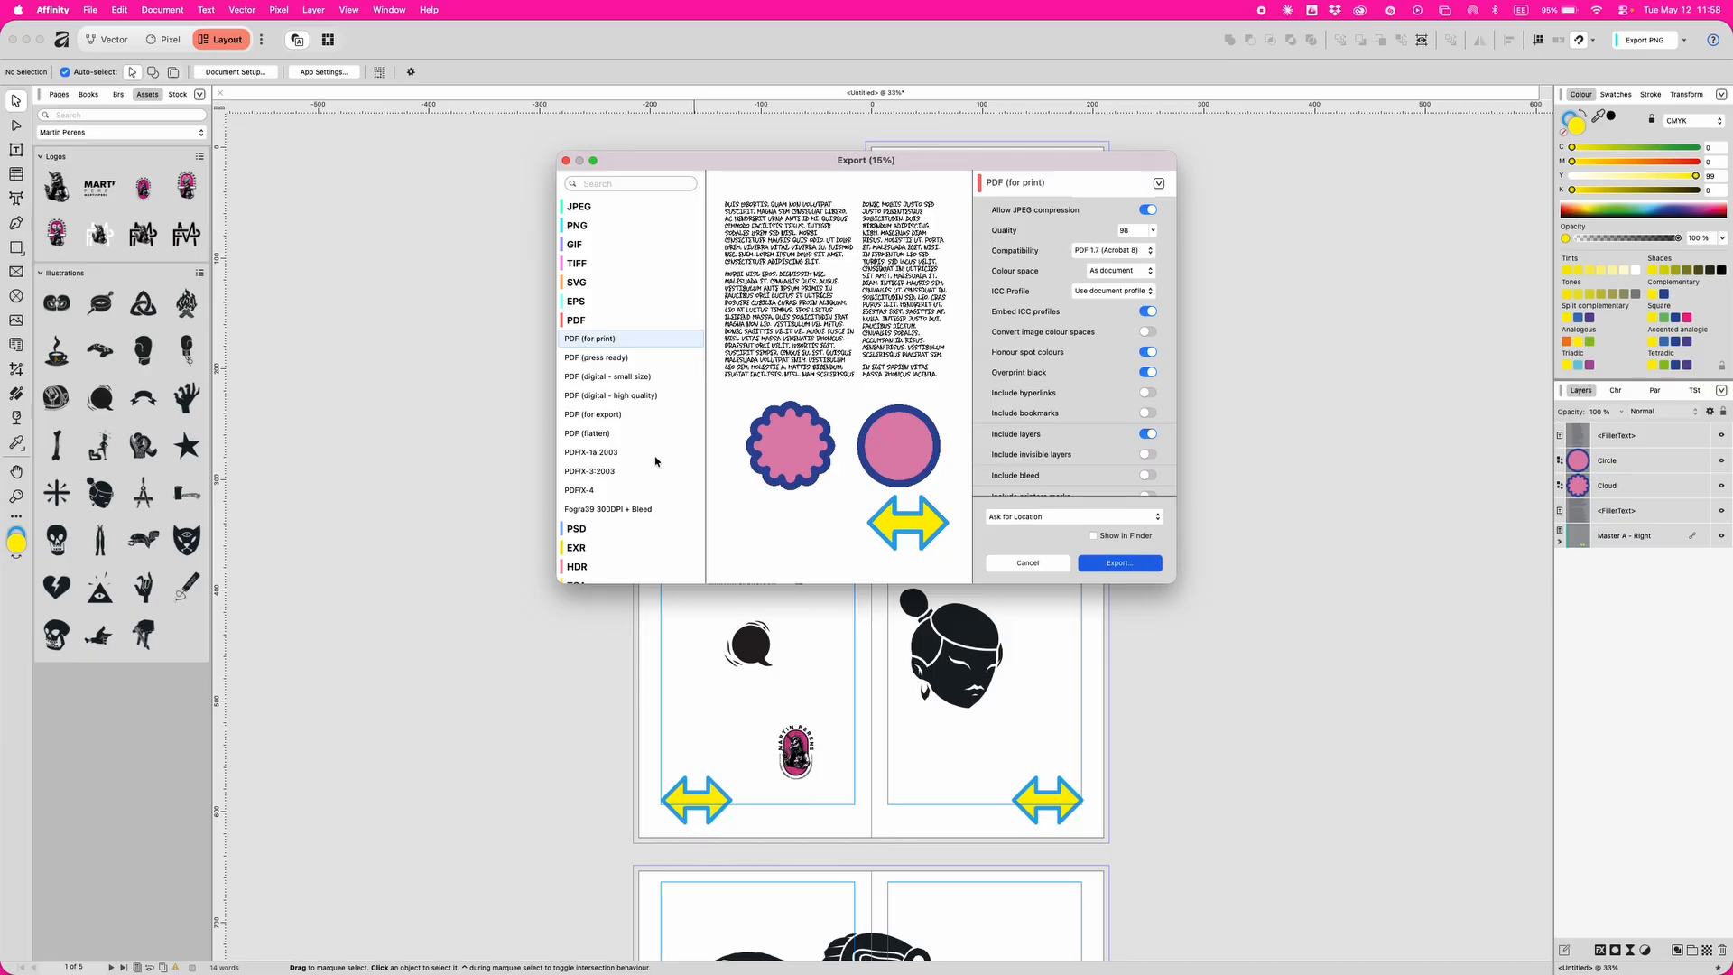
left_click(607, 512)
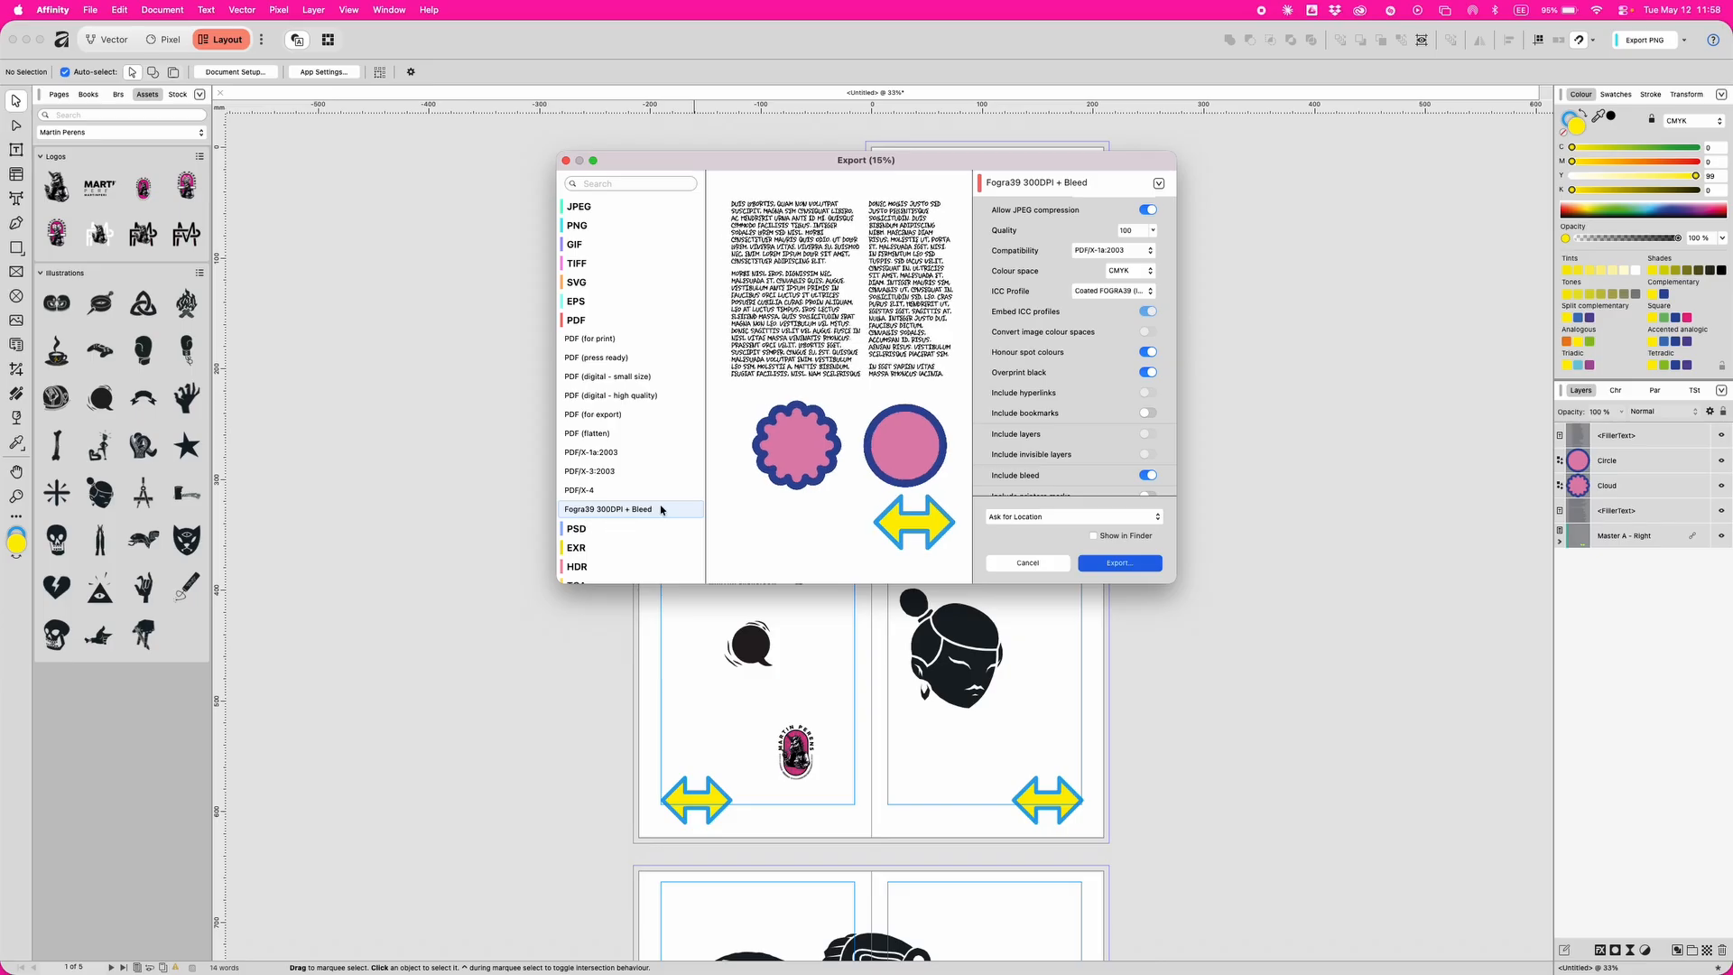
left_click(587, 338)
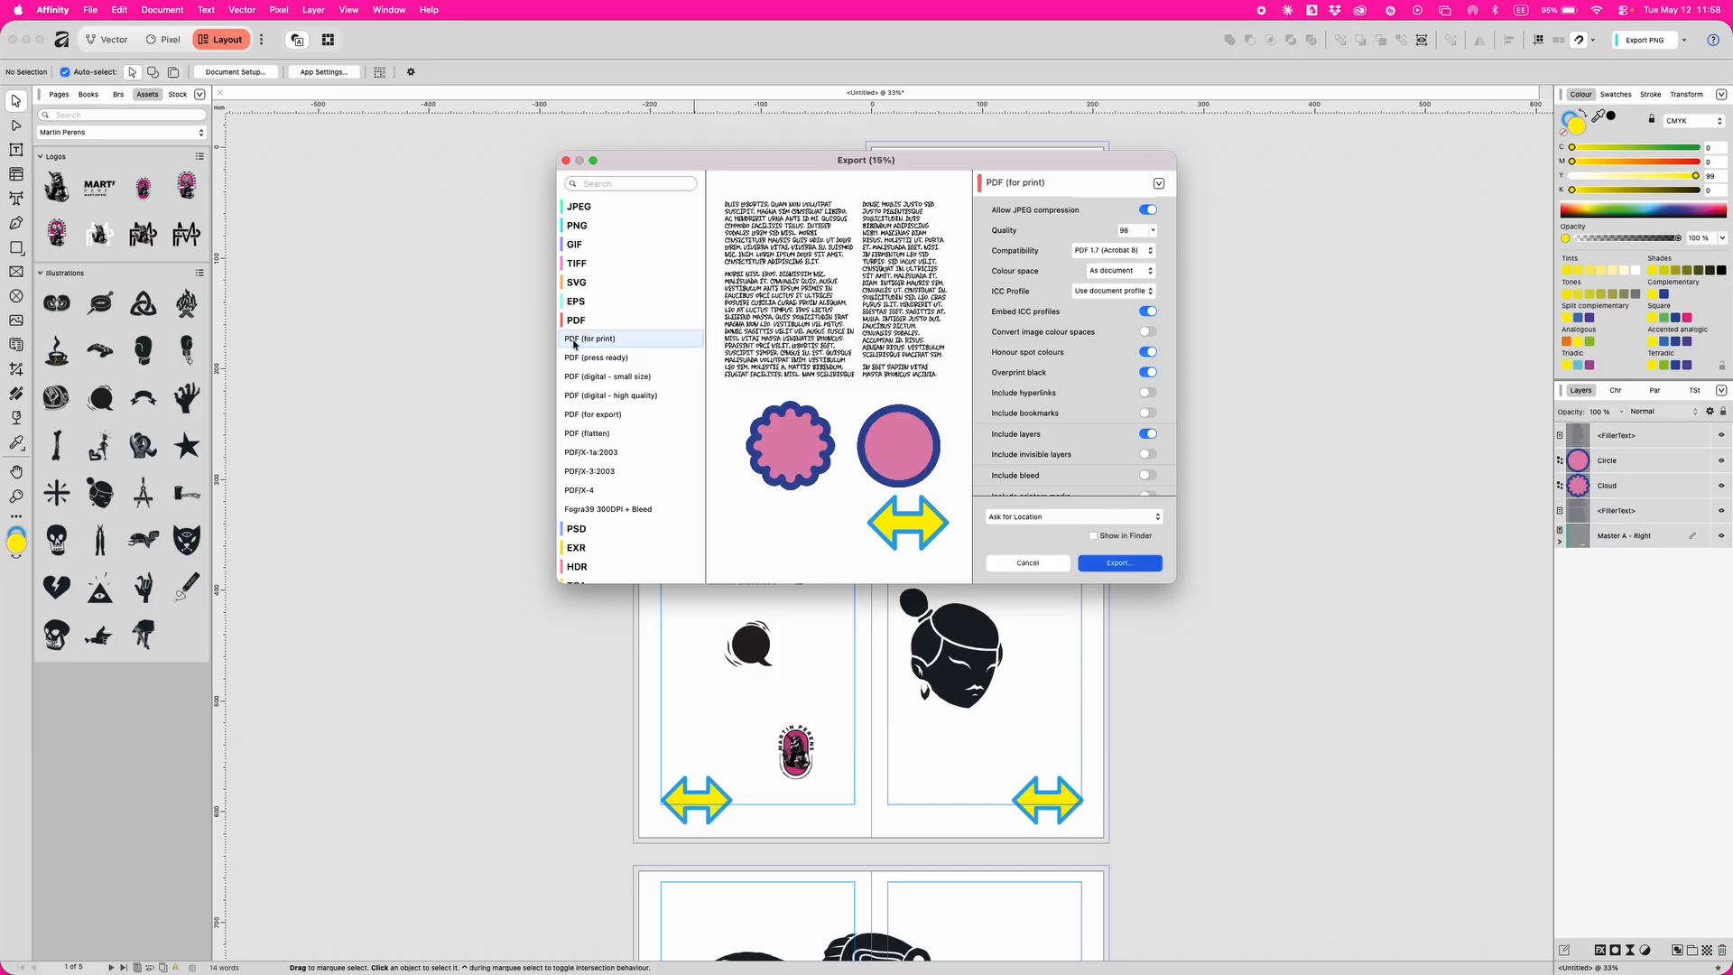
left_click(1152, 232)
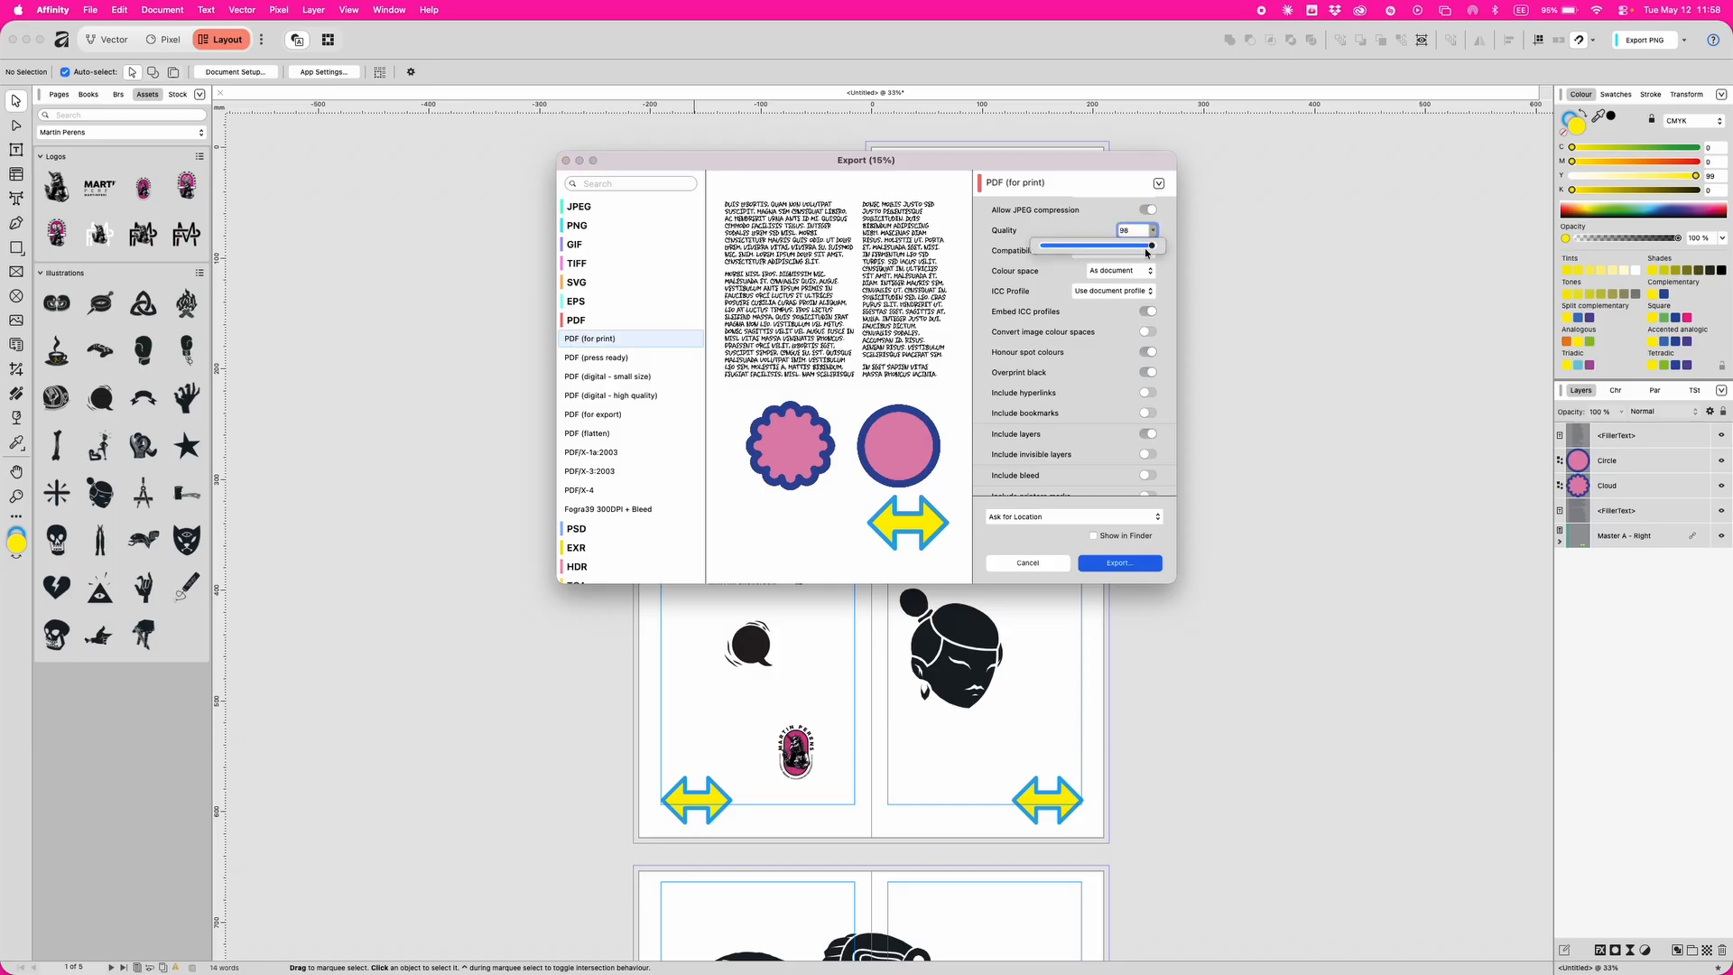
left_click(1157, 245)
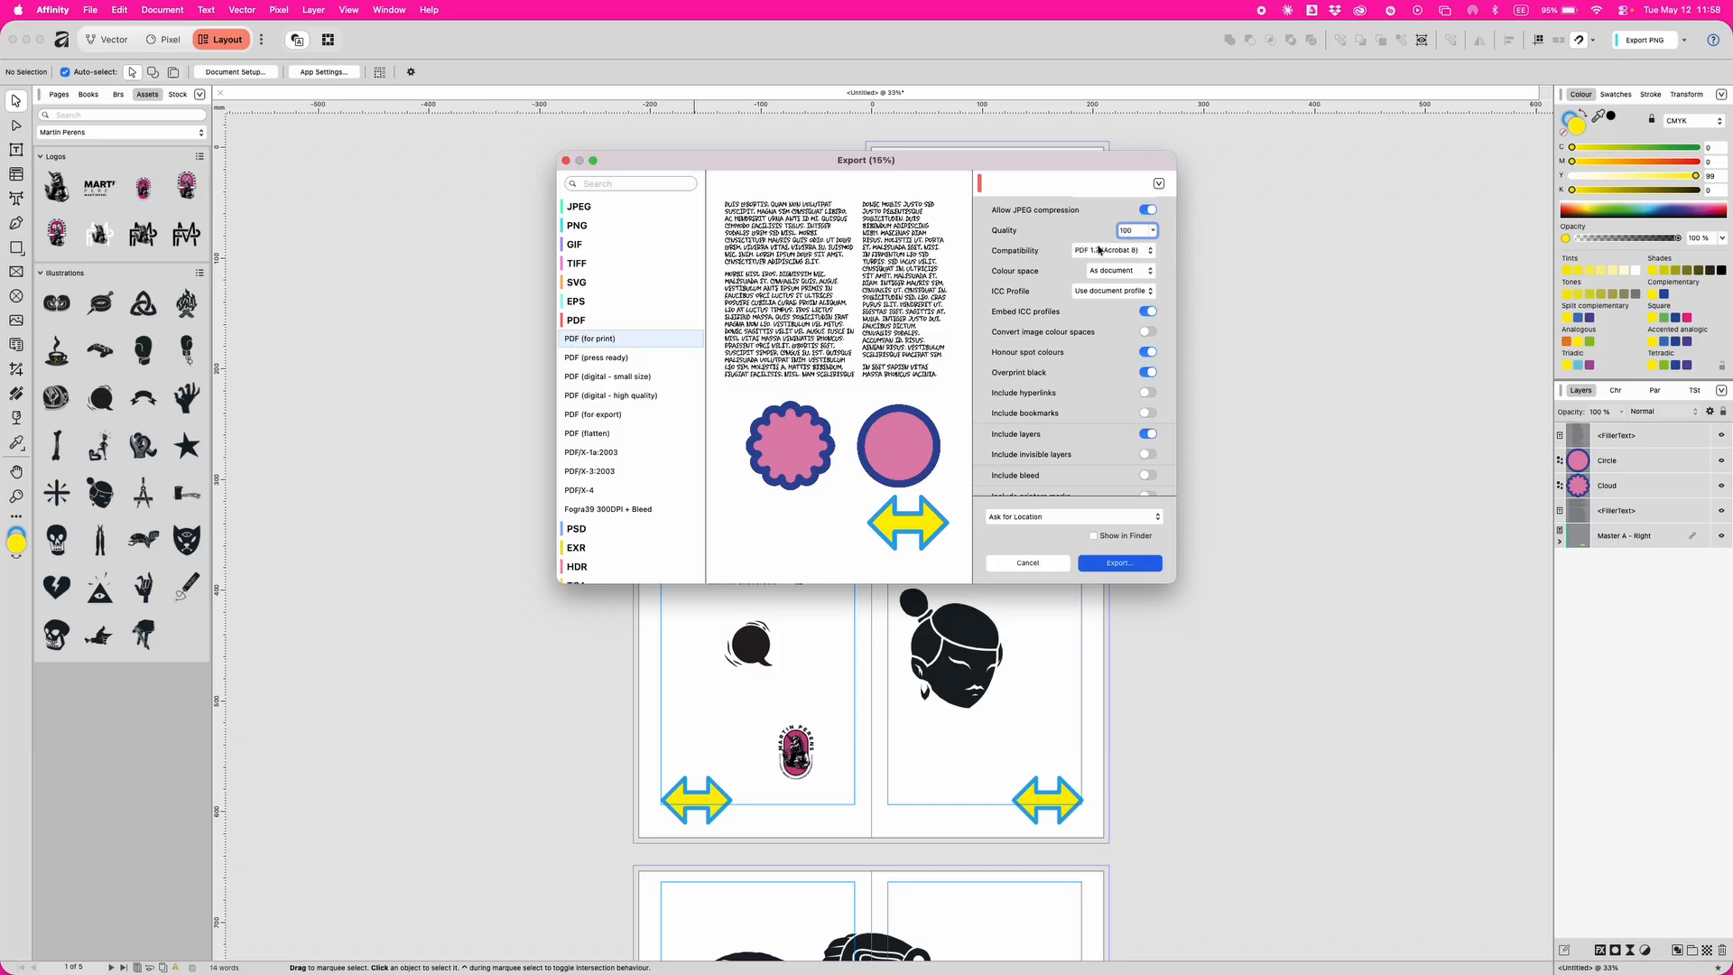
Set the export's PDF compatibility to PDF/X-1a:2003 and its ICC profile to Coated FOGRA39 (ISO 12647-2:2004).
left_click(1116, 251)
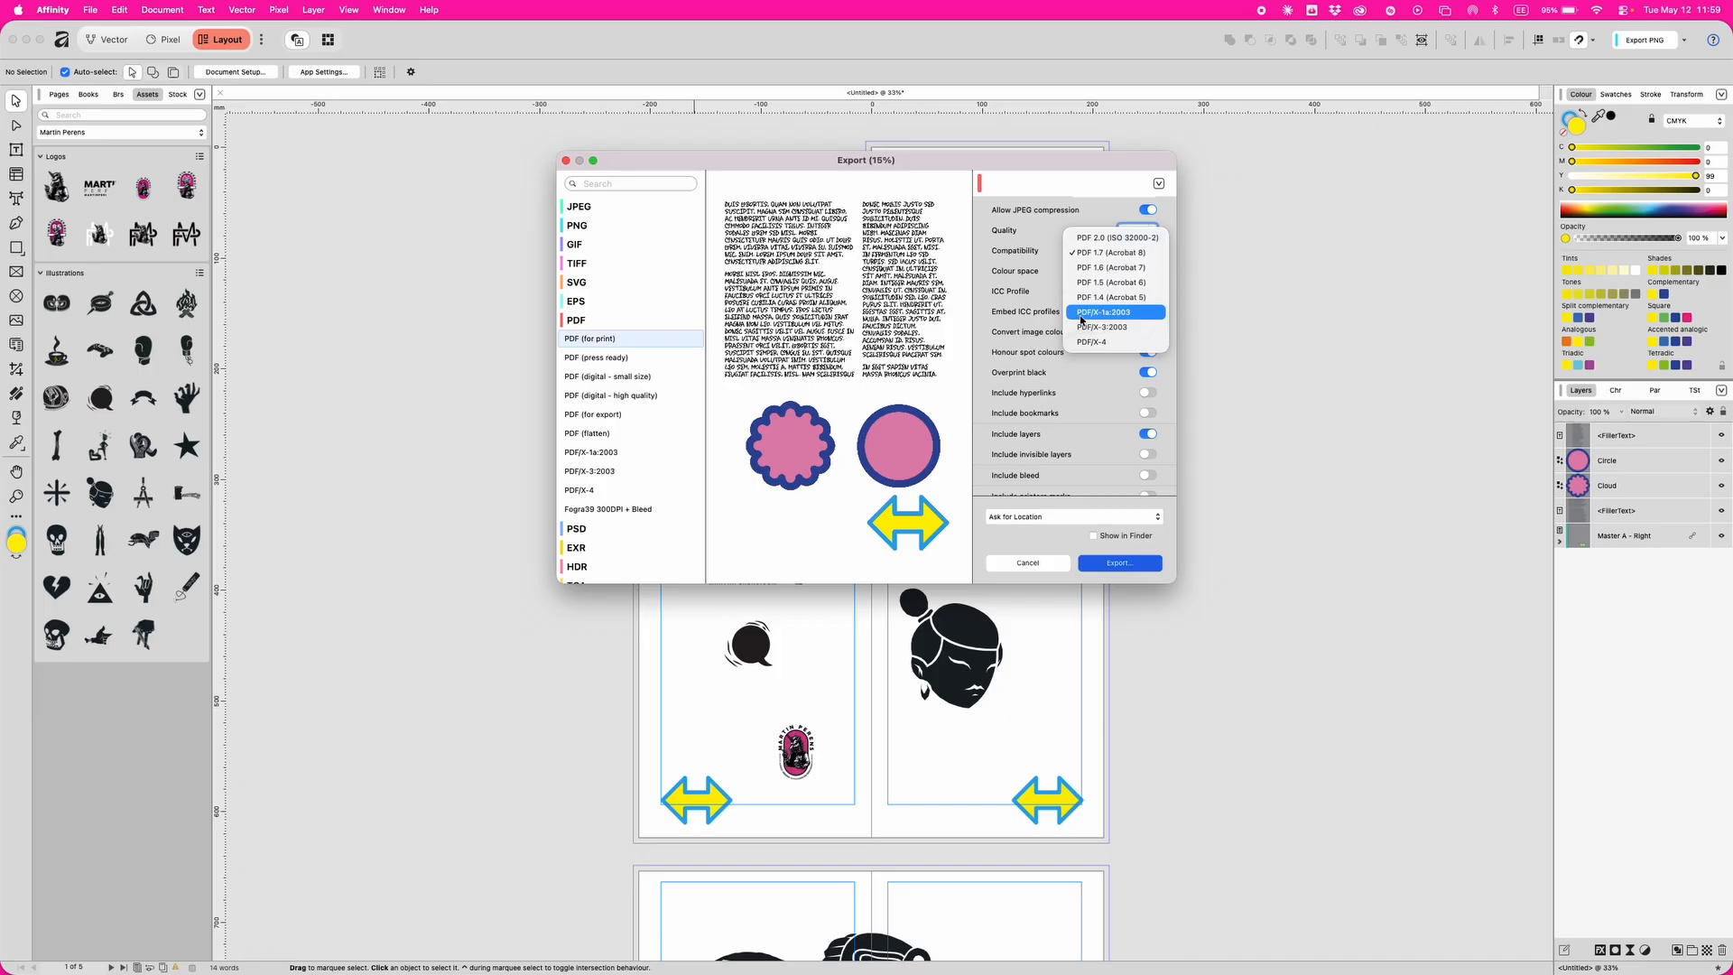
left_click(1088, 312)
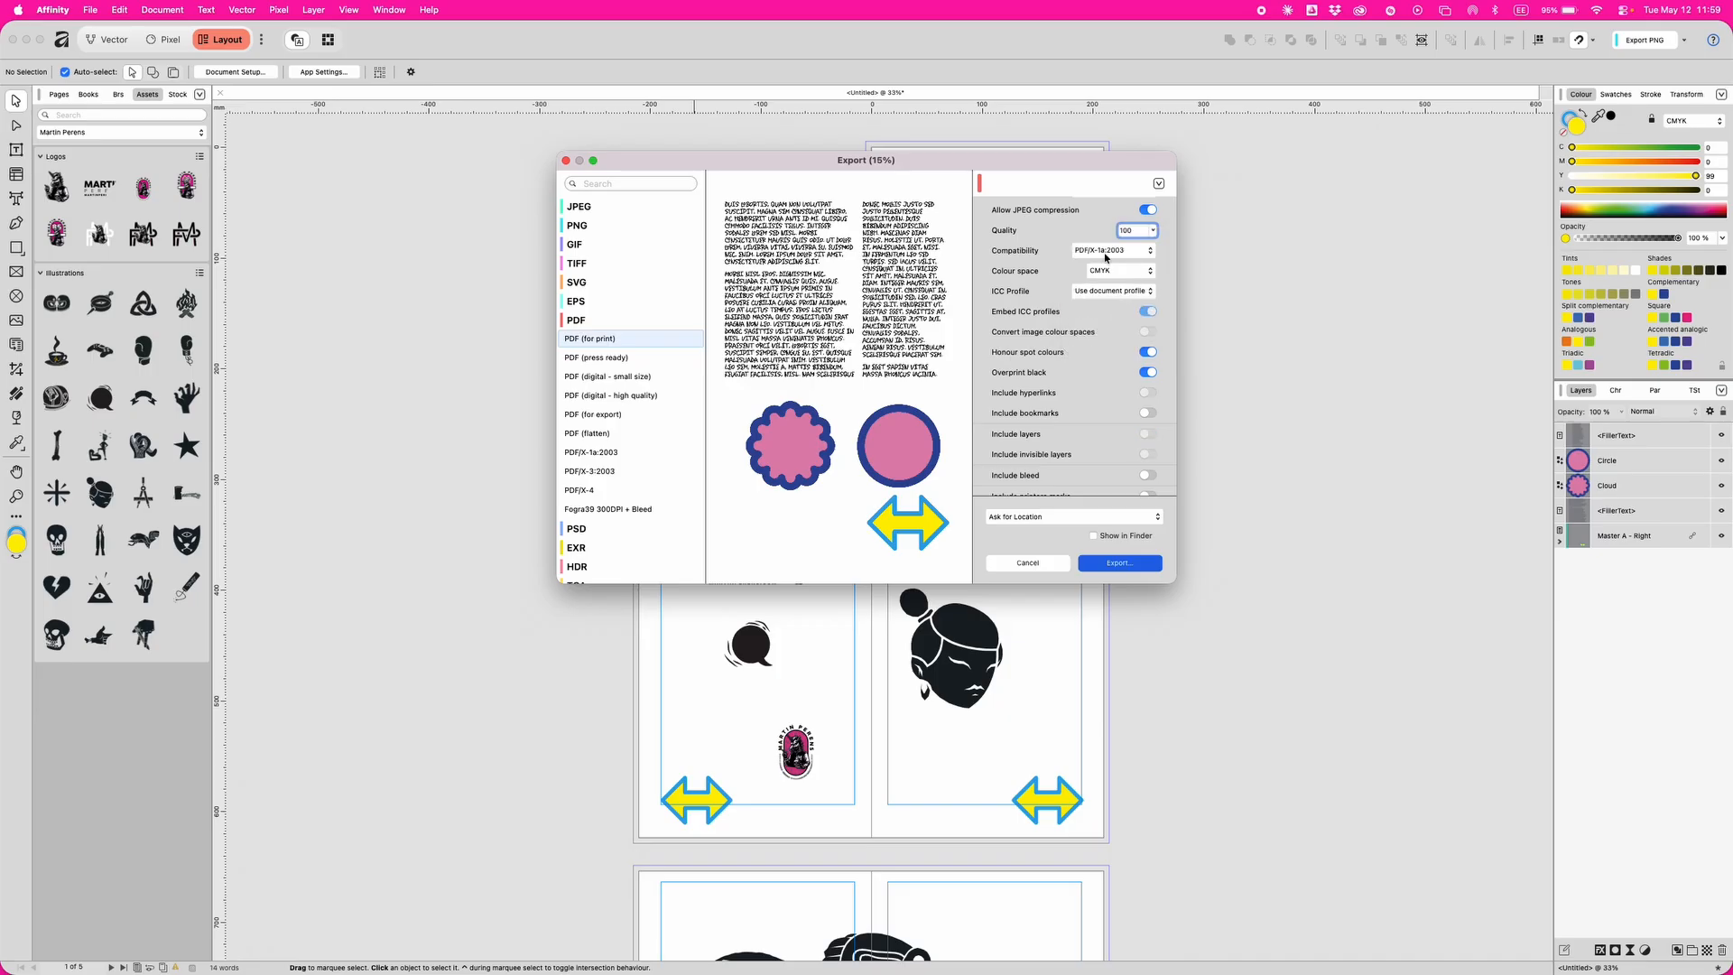
left_click(1098, 295)
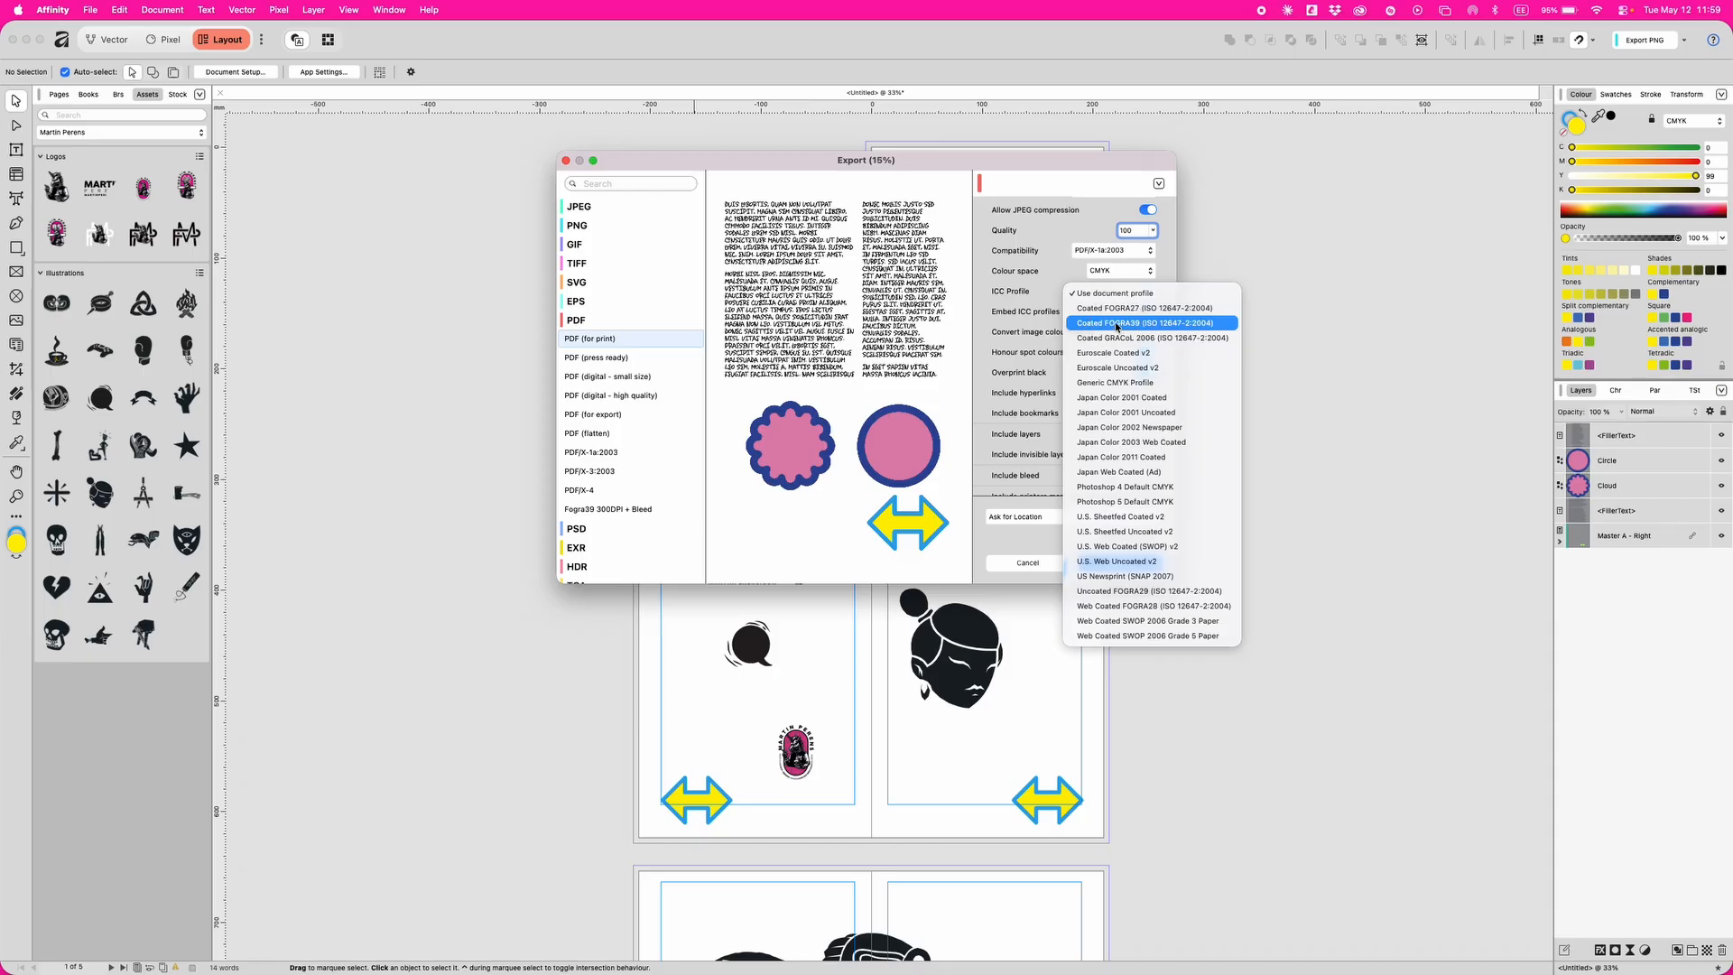
left_click(1116, 323)
scroll(1110, 365, "down", 5)
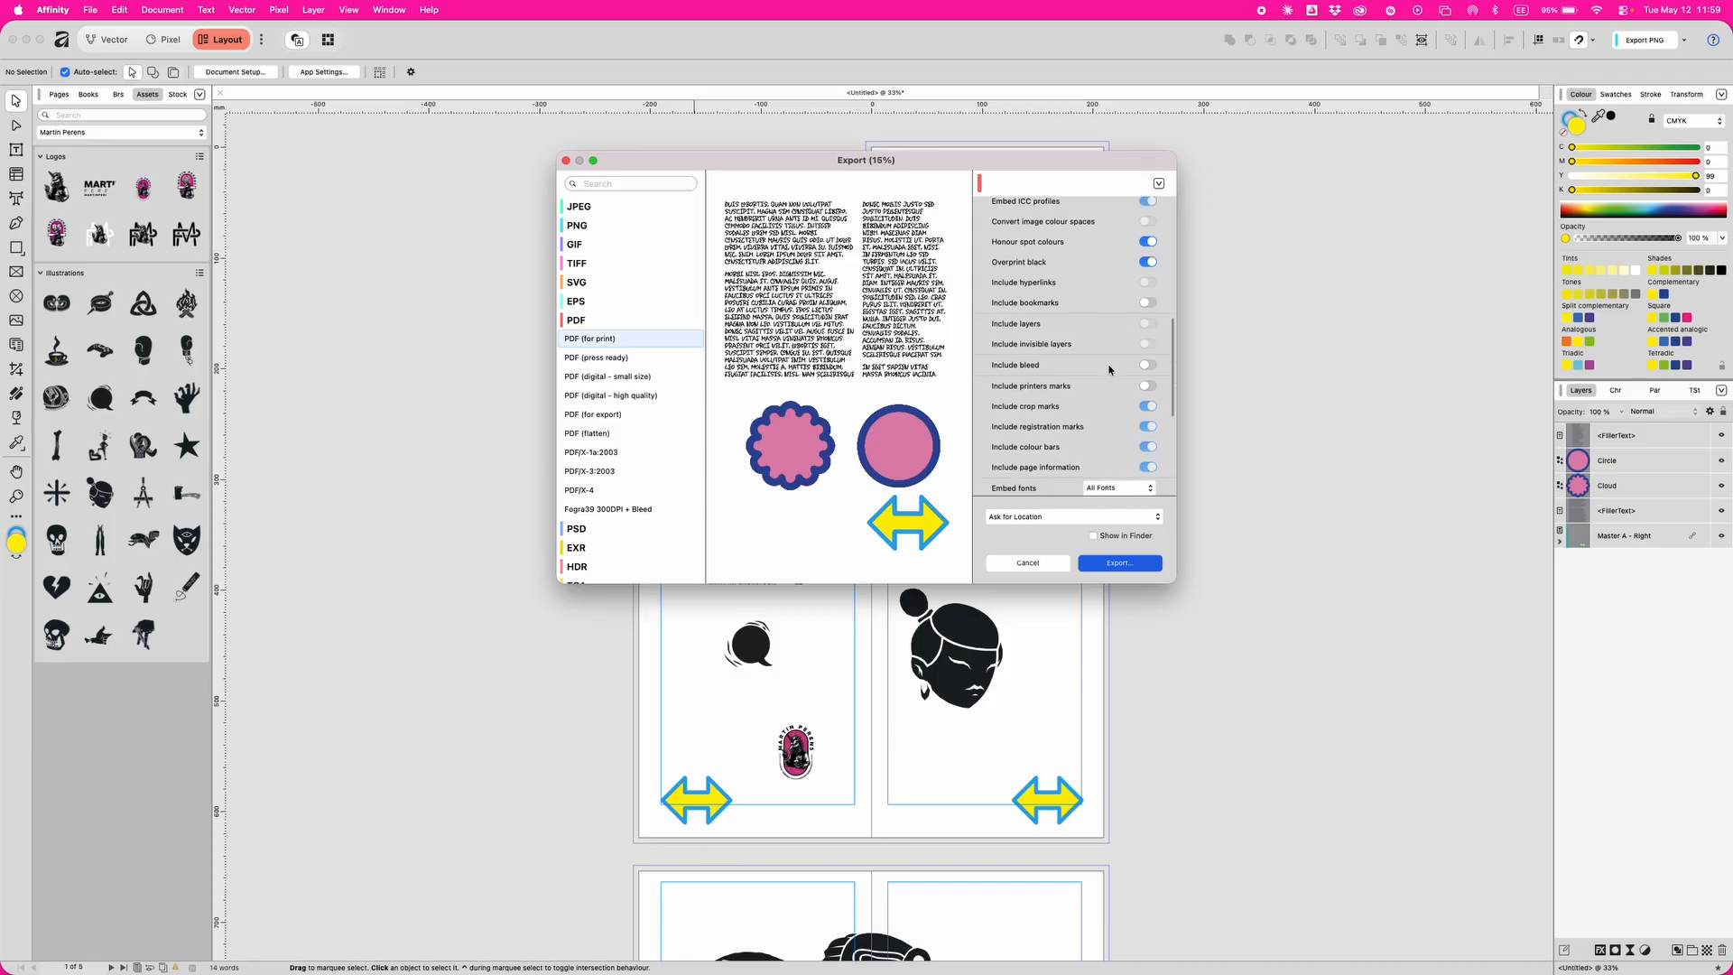
scroll(1109, 369, "down", 3)
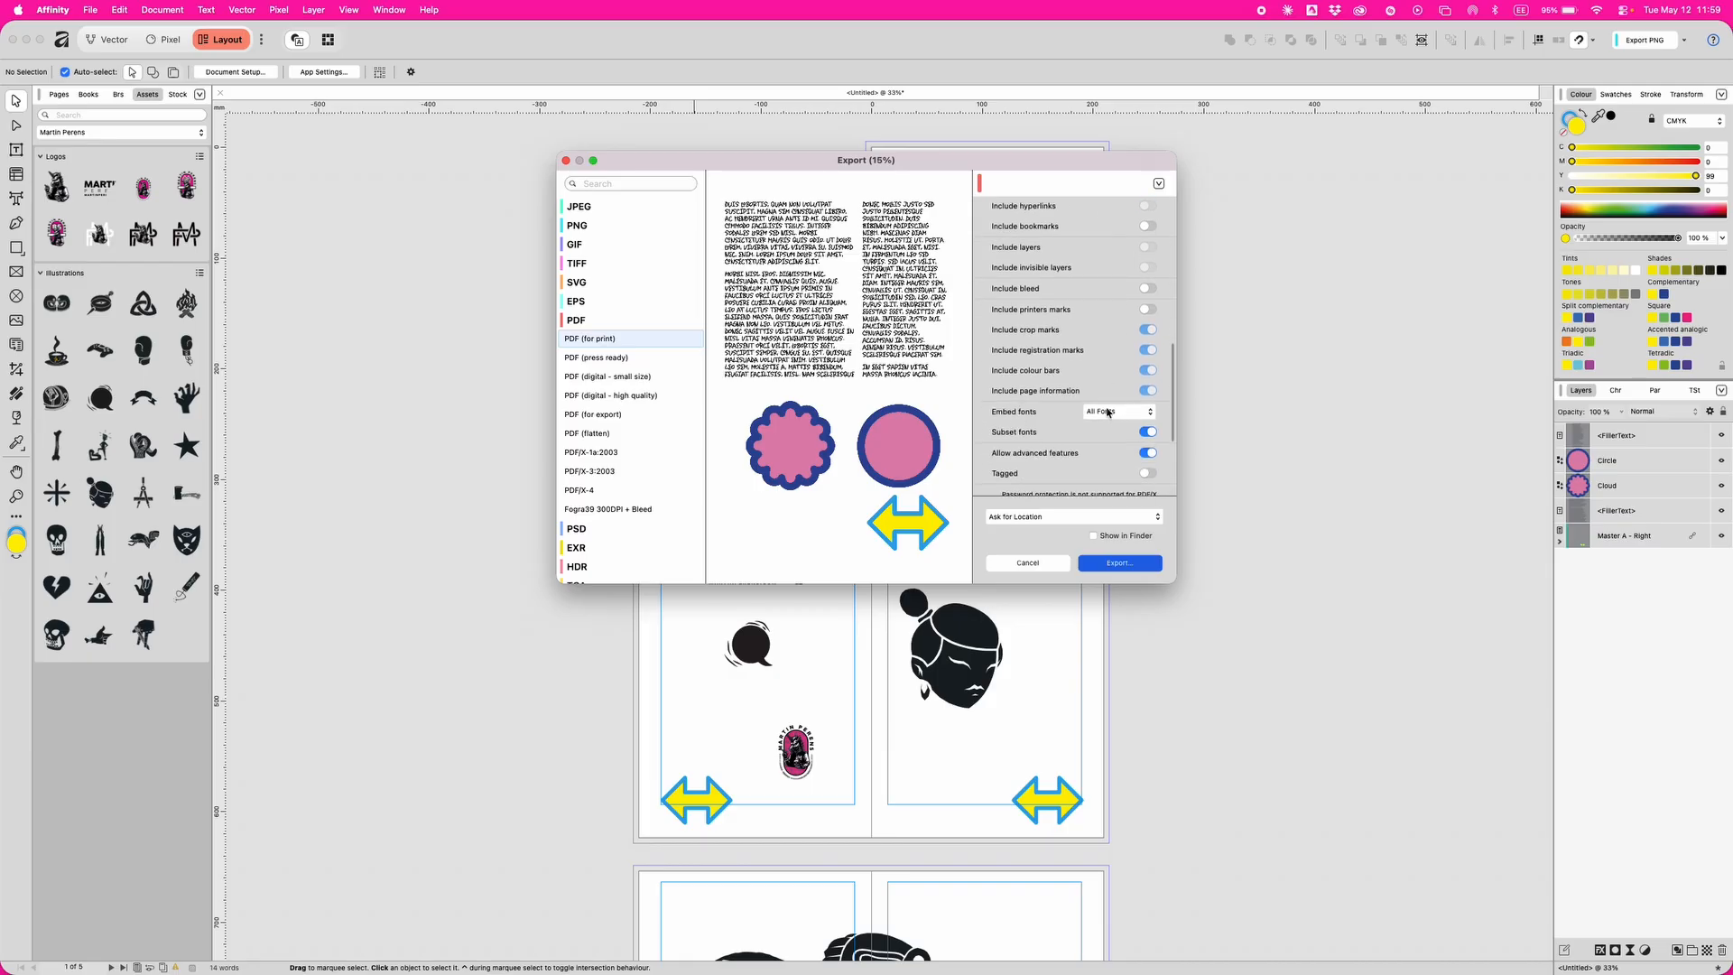
Include bleed and printers marks in the PDF (for print) export.
scroll(1111, 410, "up", 1)
scroll(1113, 365, "up", 1)
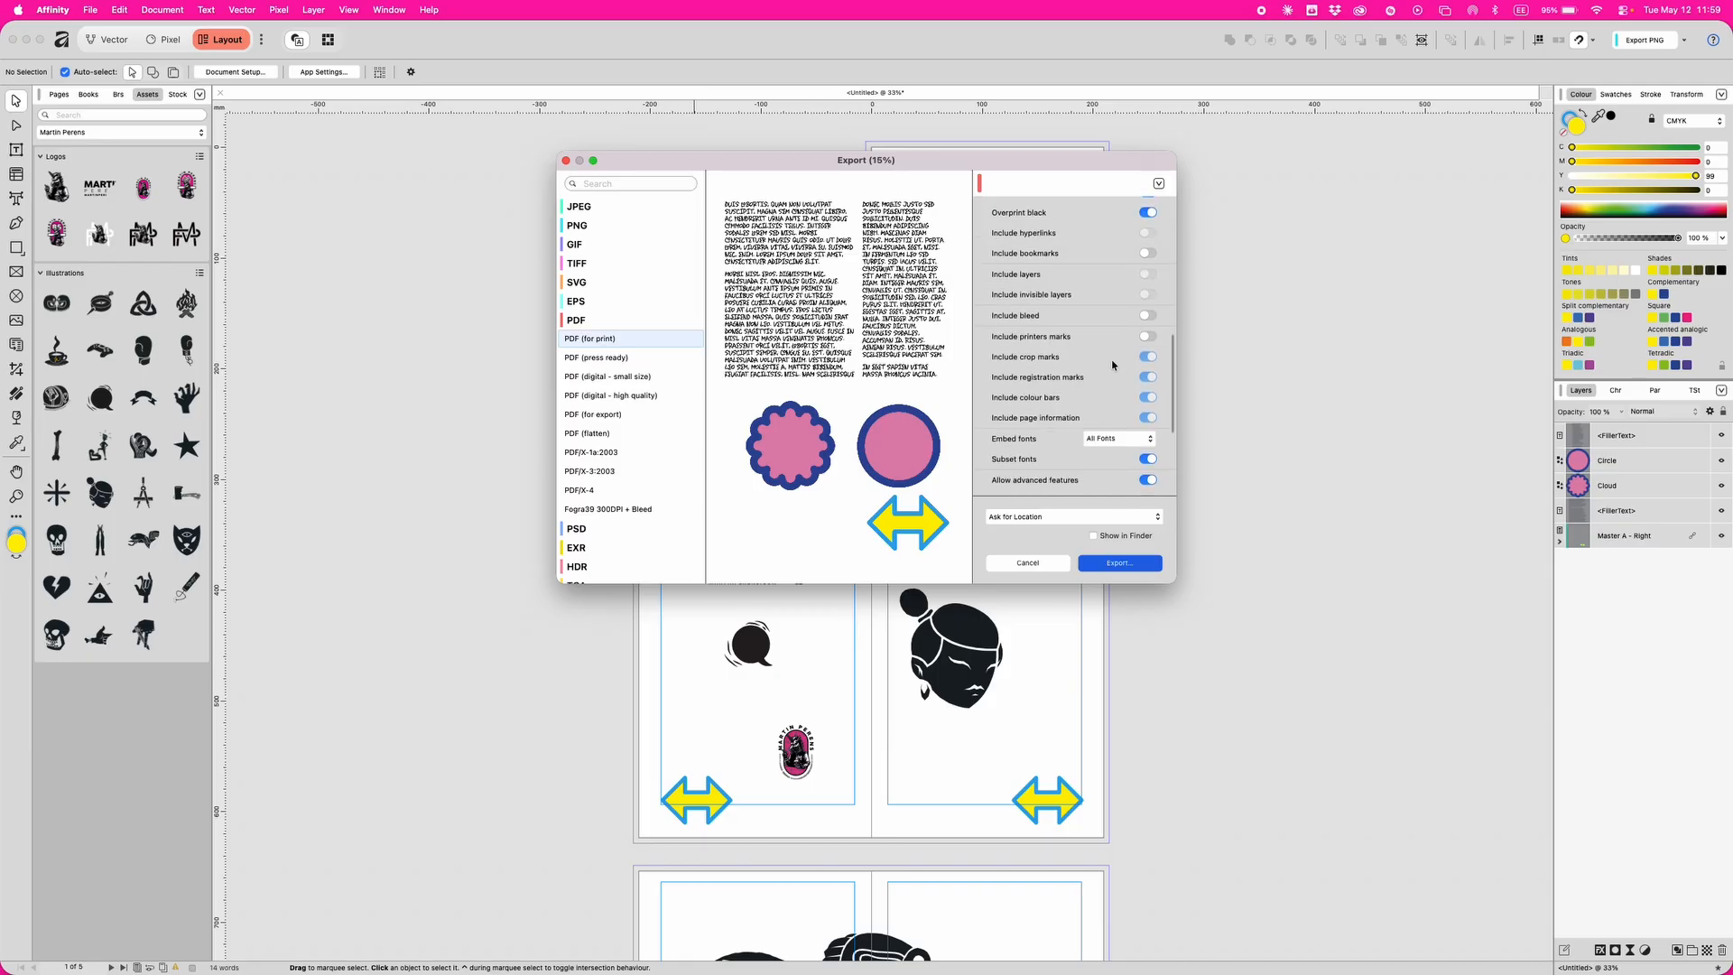
left_click(1149, 320)
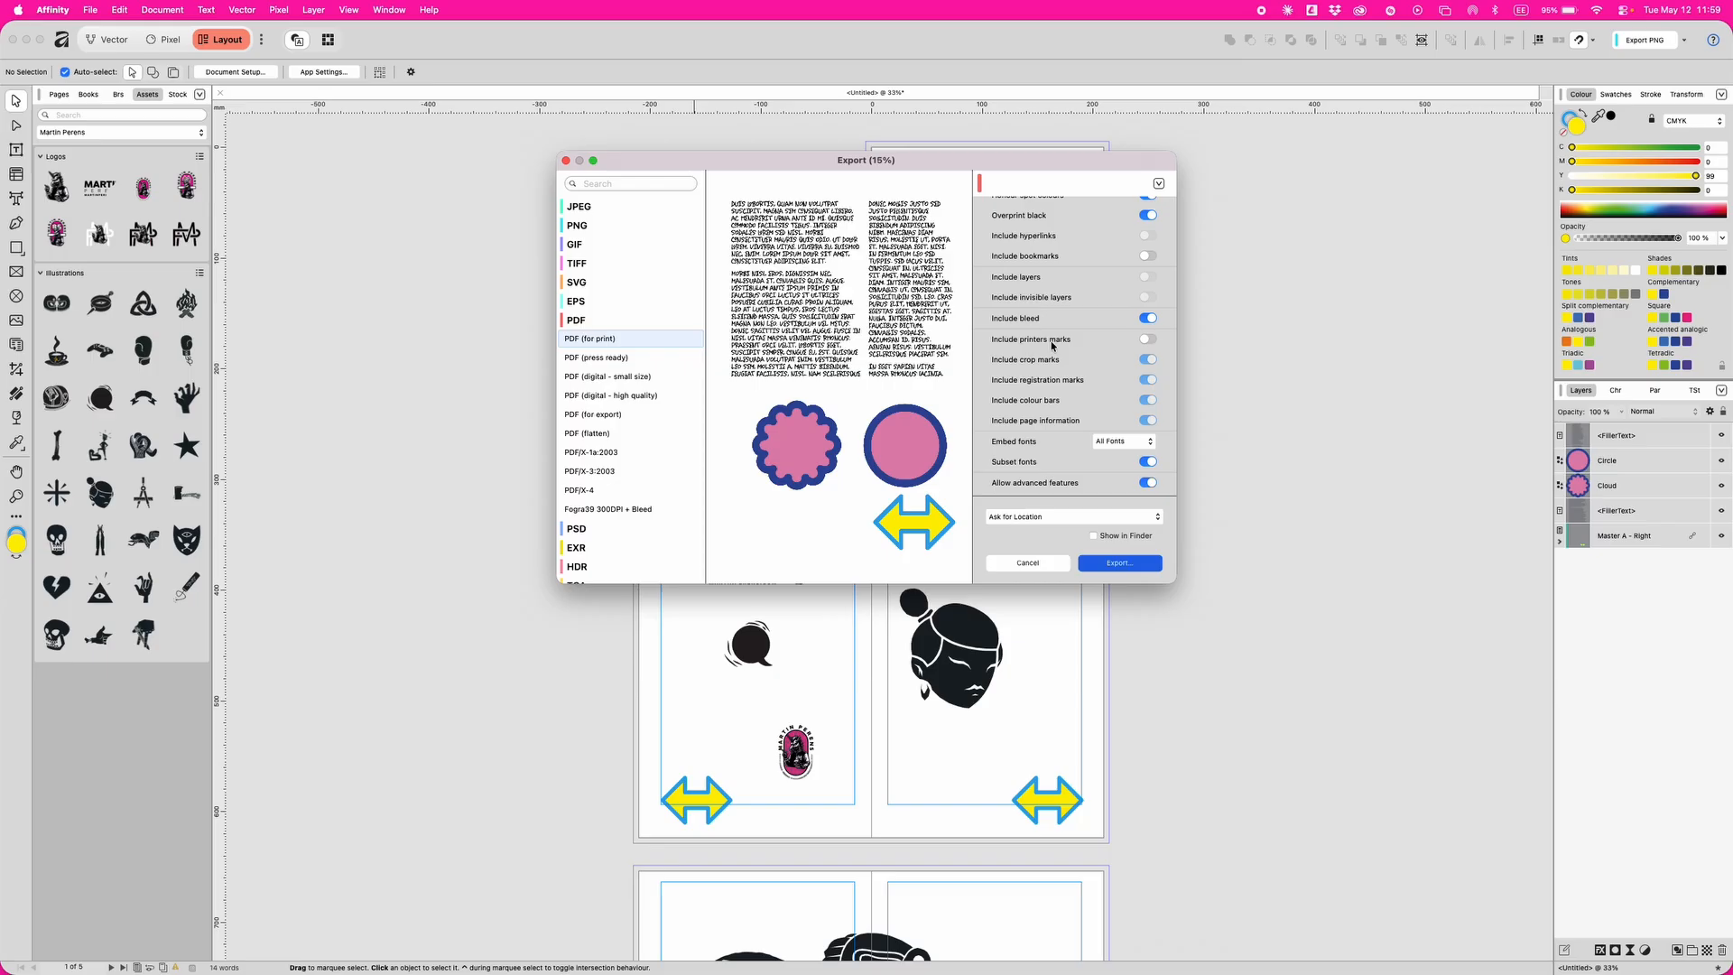
left_click(1143, 341)
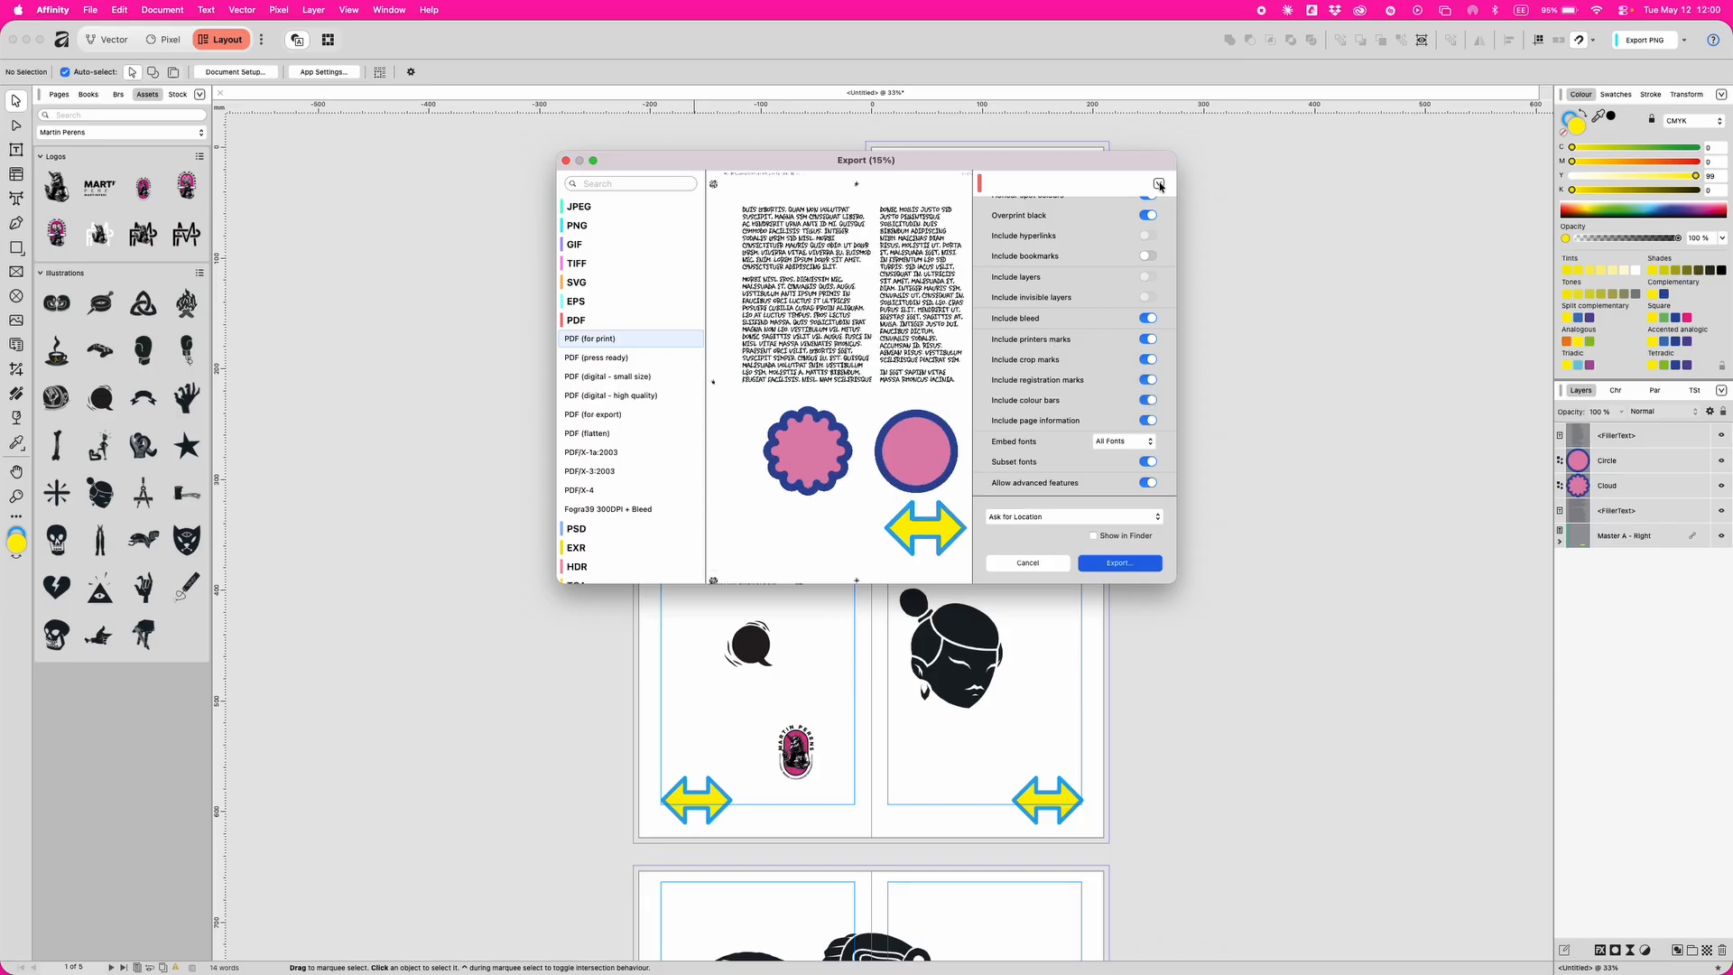
left_click(1159, 184)
left_click(1183, 200)
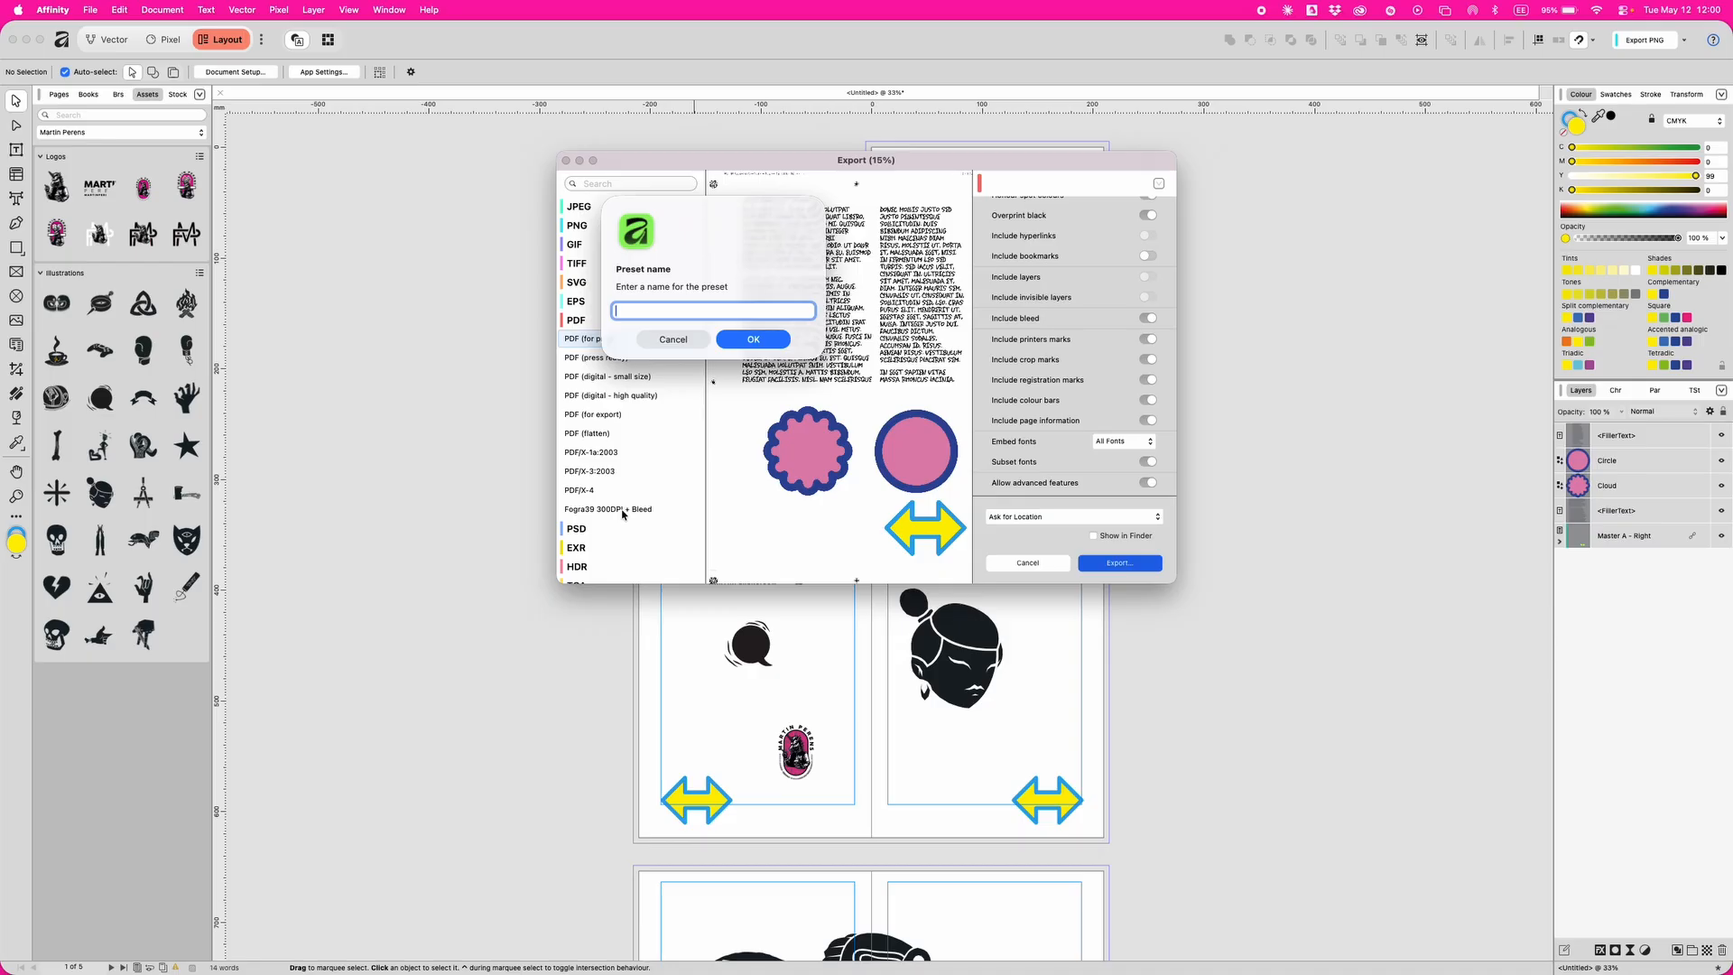
left_click(706, 342)
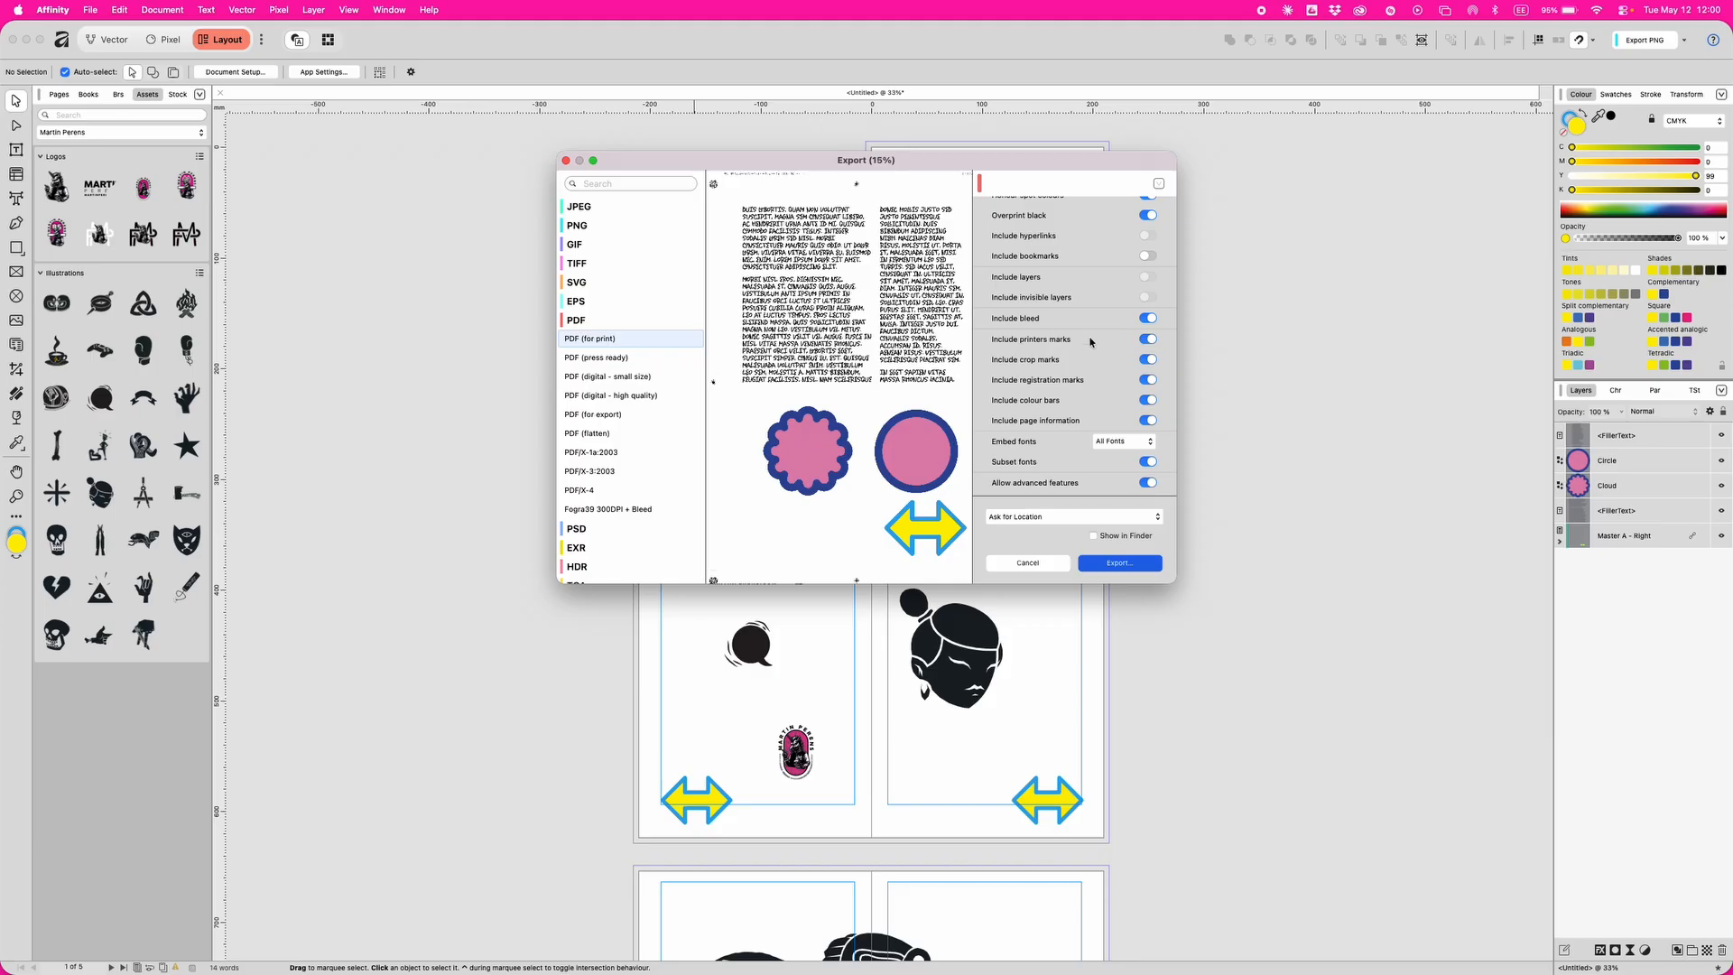
Switch the export to the saved Fogra39 300DPI + Bleed preset, review its settings and start the export.
left_click(620, 511)
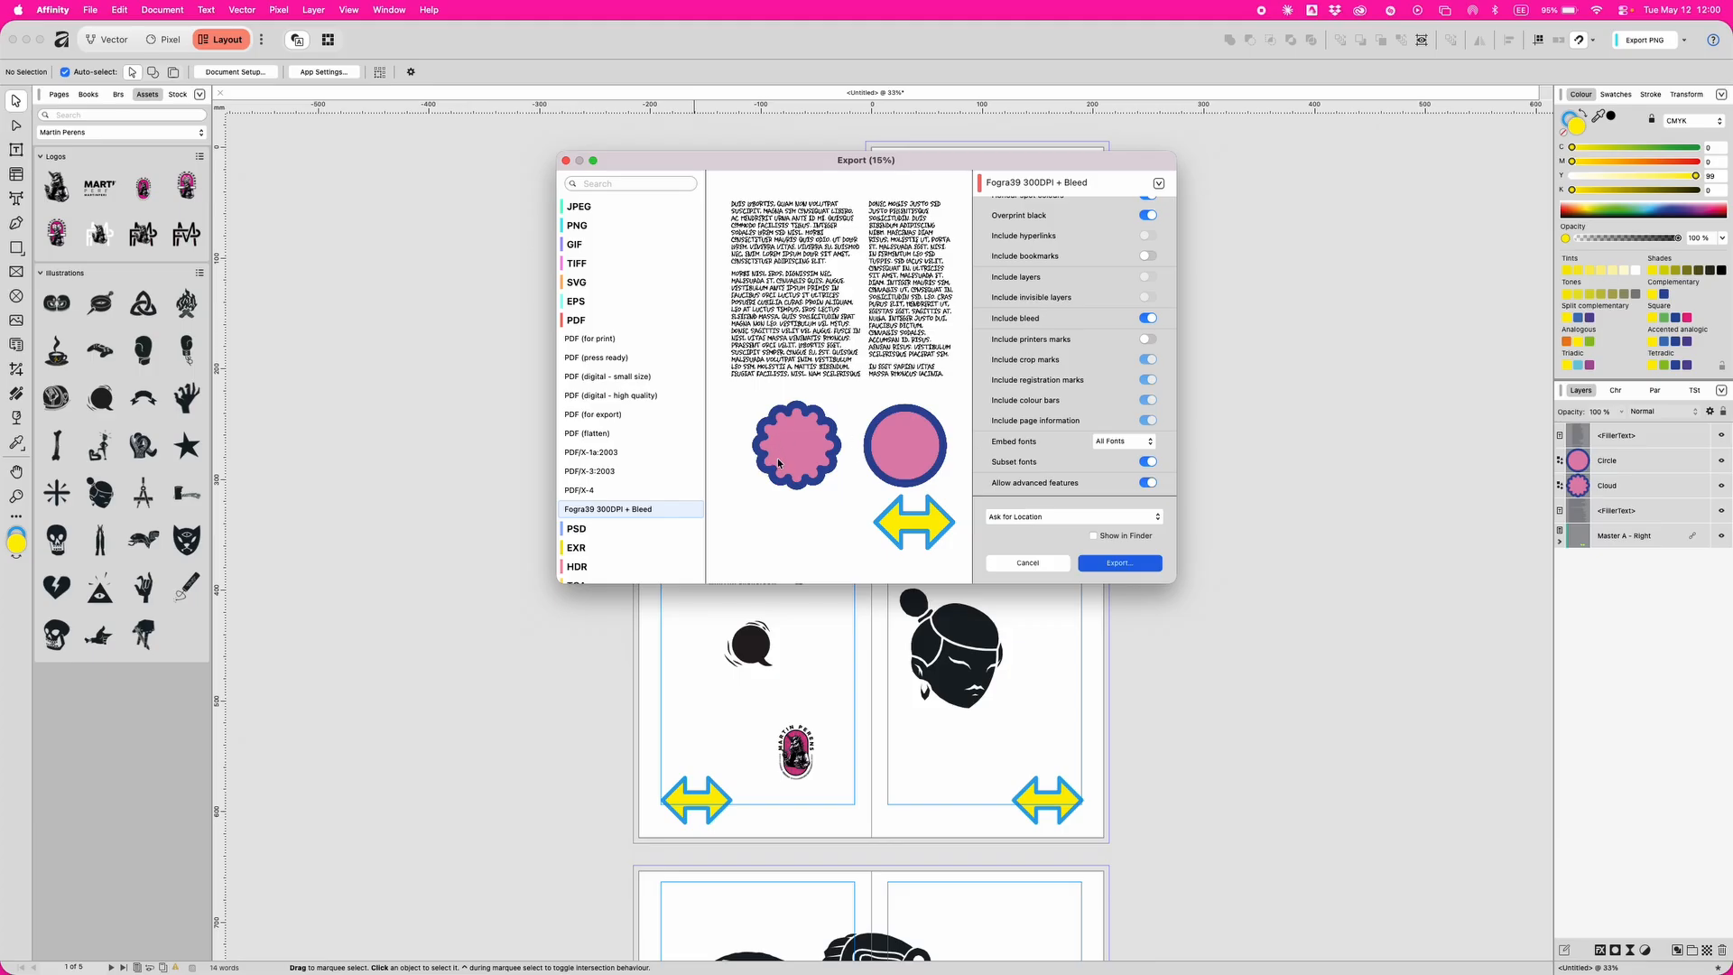
scroll(1076, 367, "down", 8)
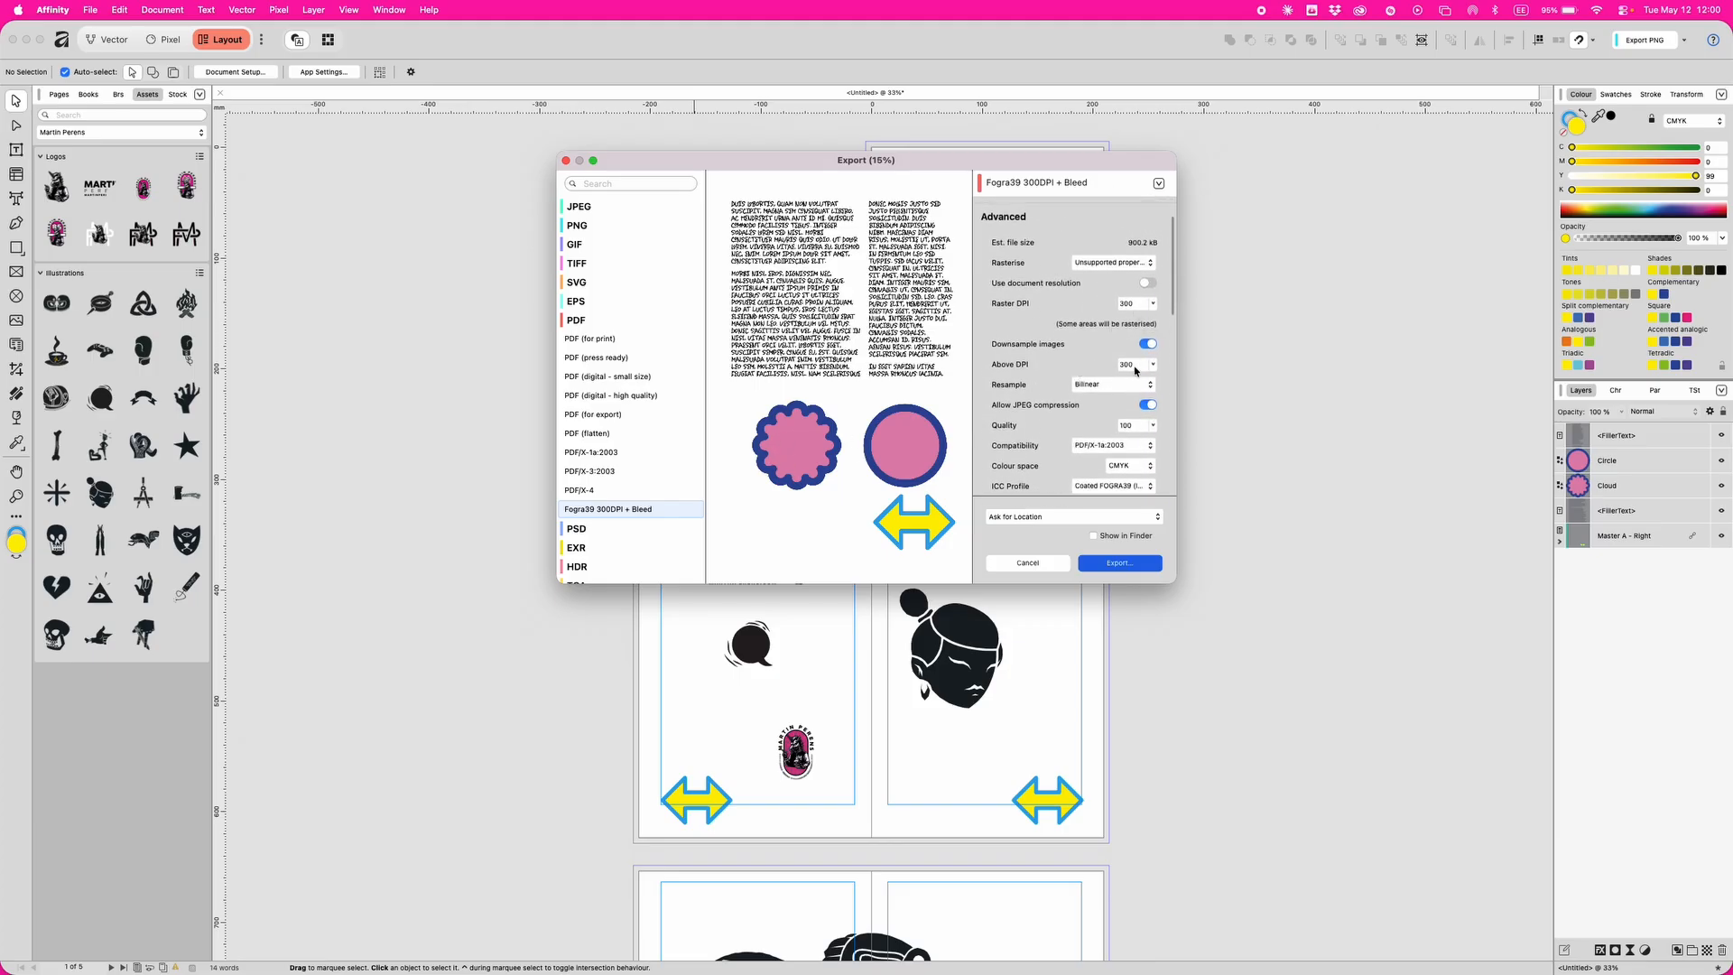
scroll(1131, 376, "up", 1)
scroll(1131, 377, "down", 3)
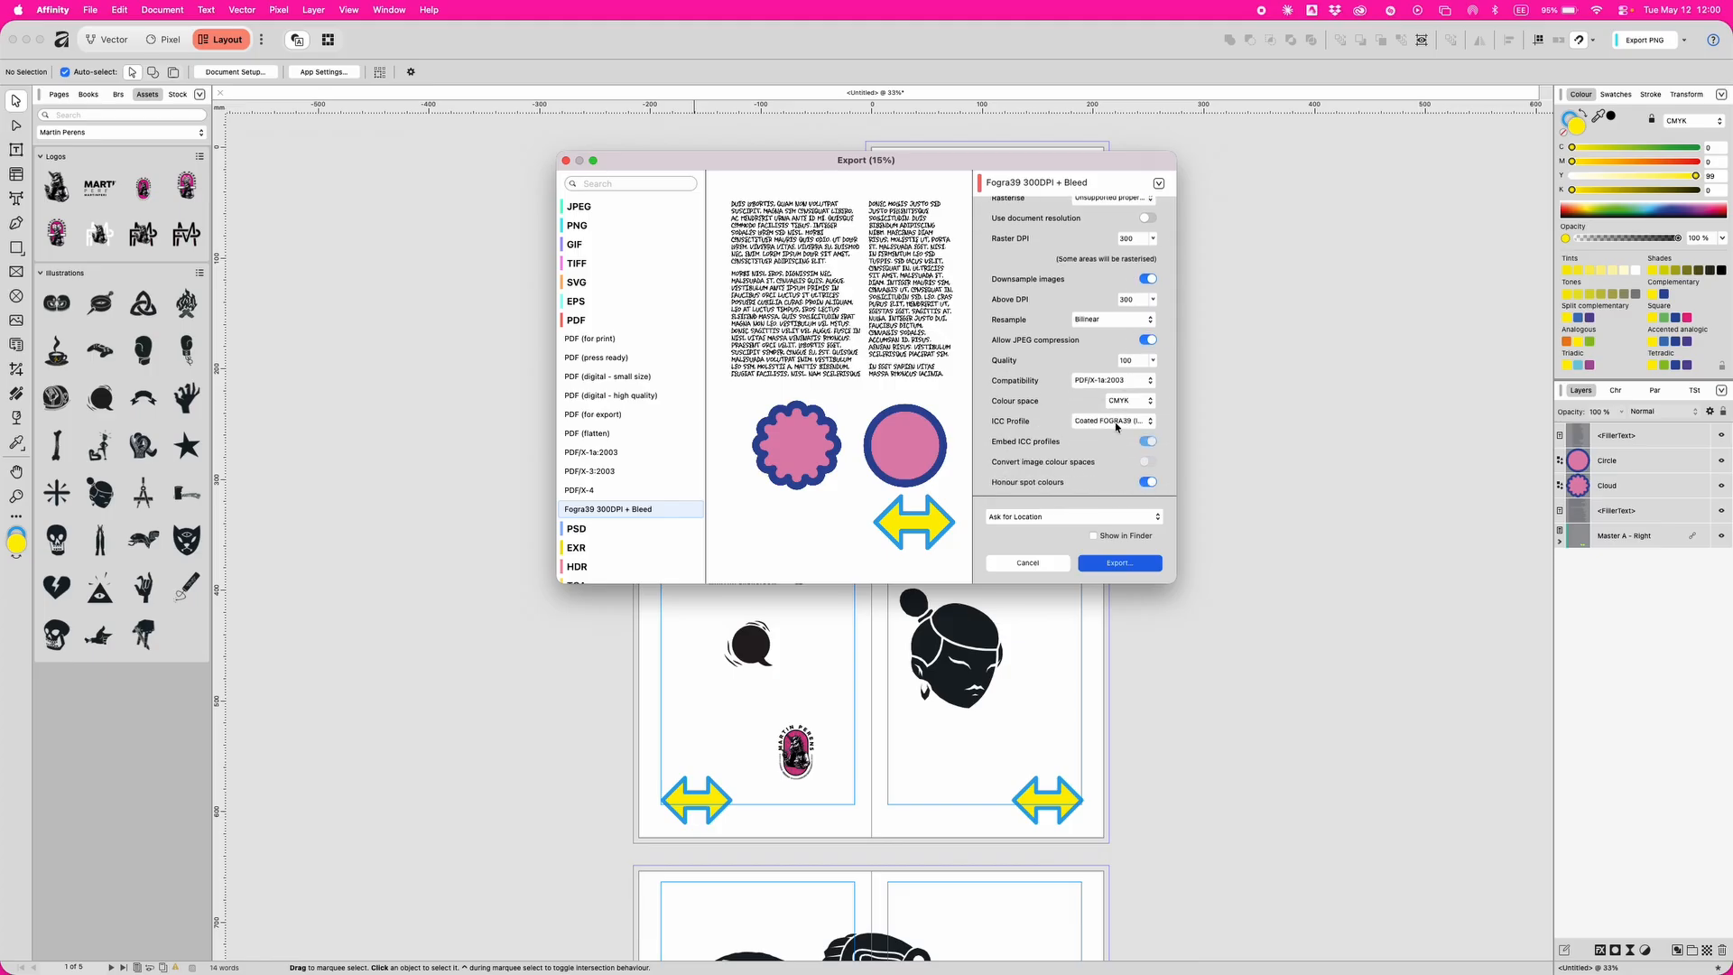
scroll(1116, 437, "down", 5)
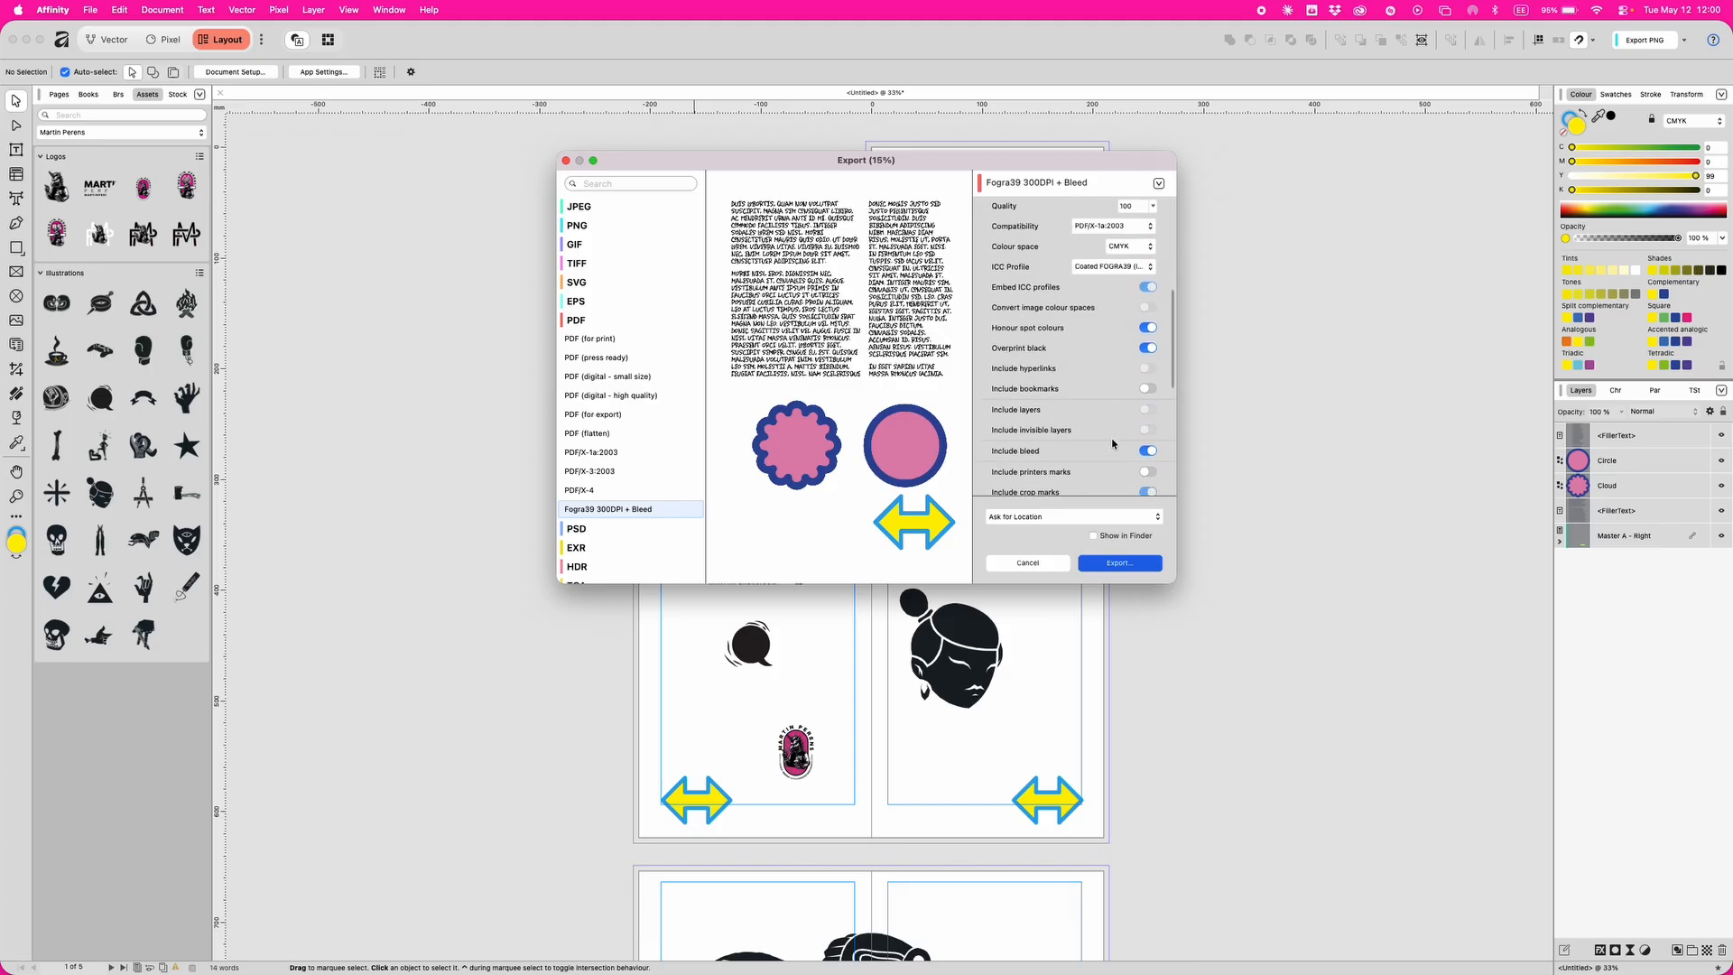
left_click(1123, 564)
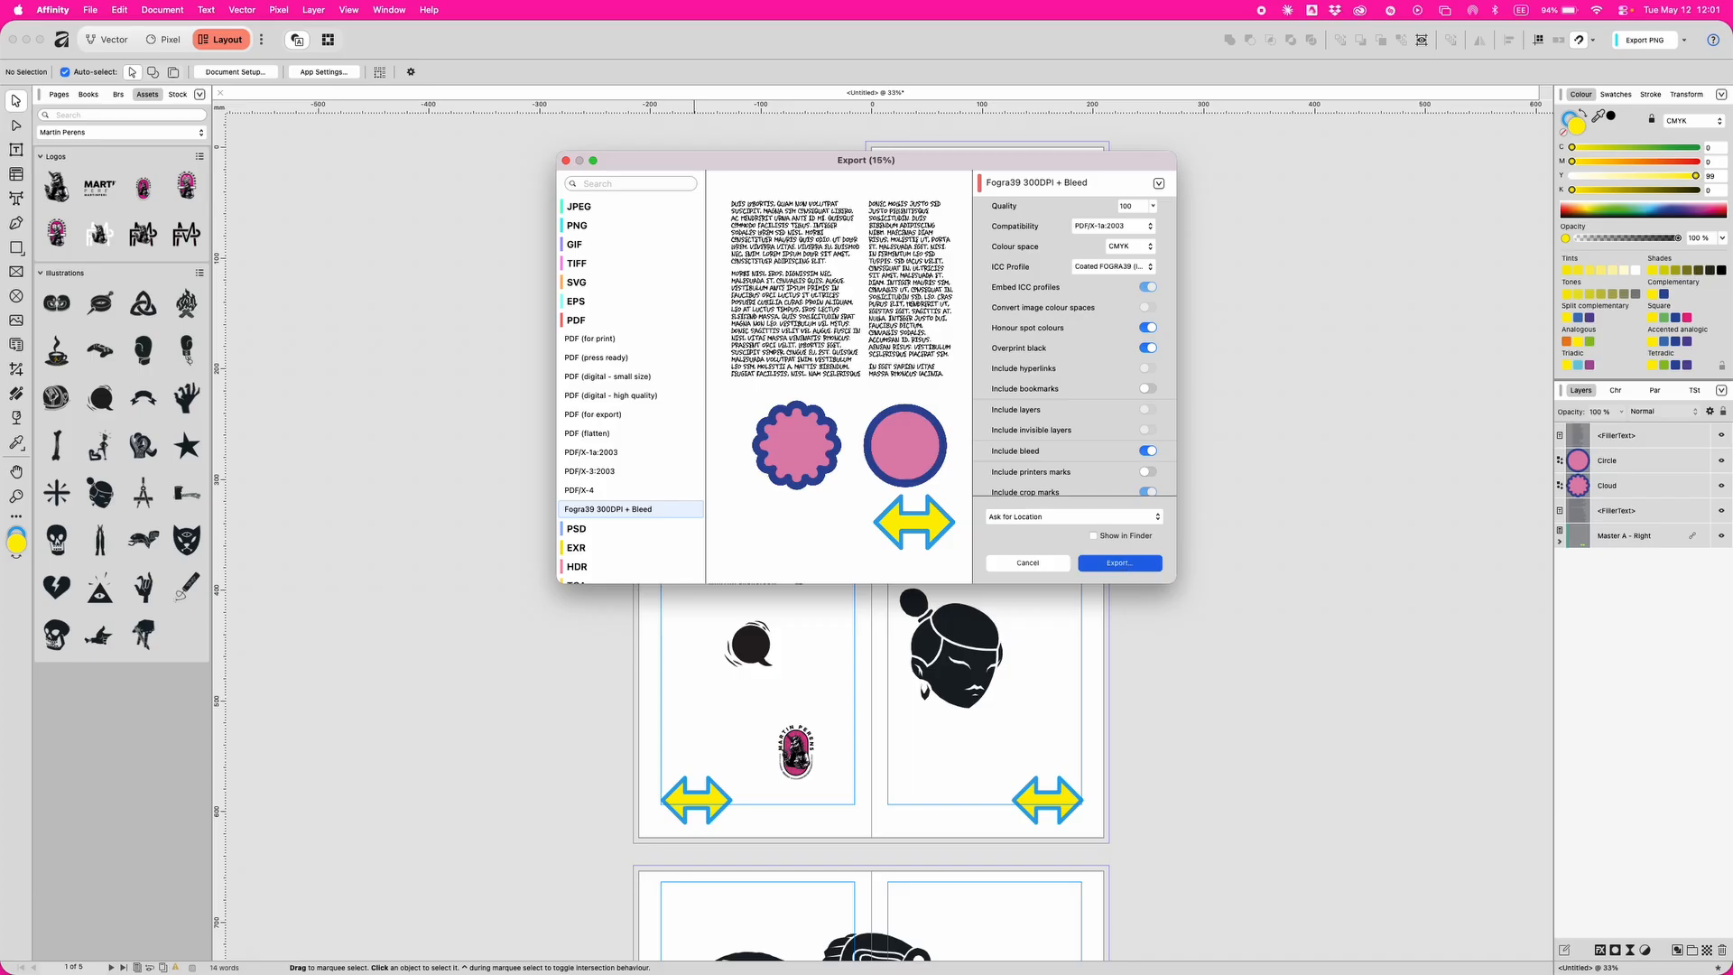